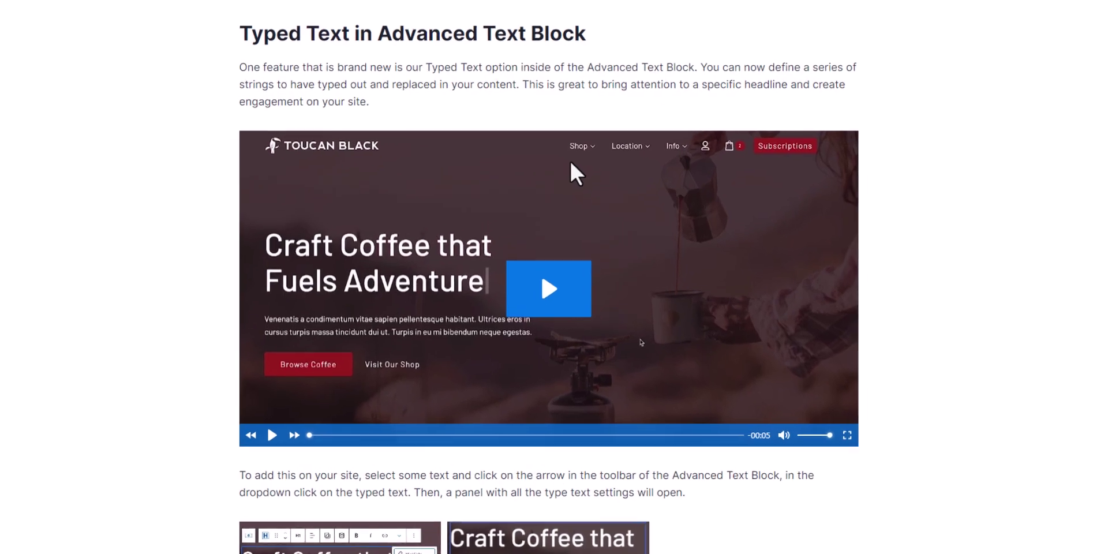
click(553, 340)
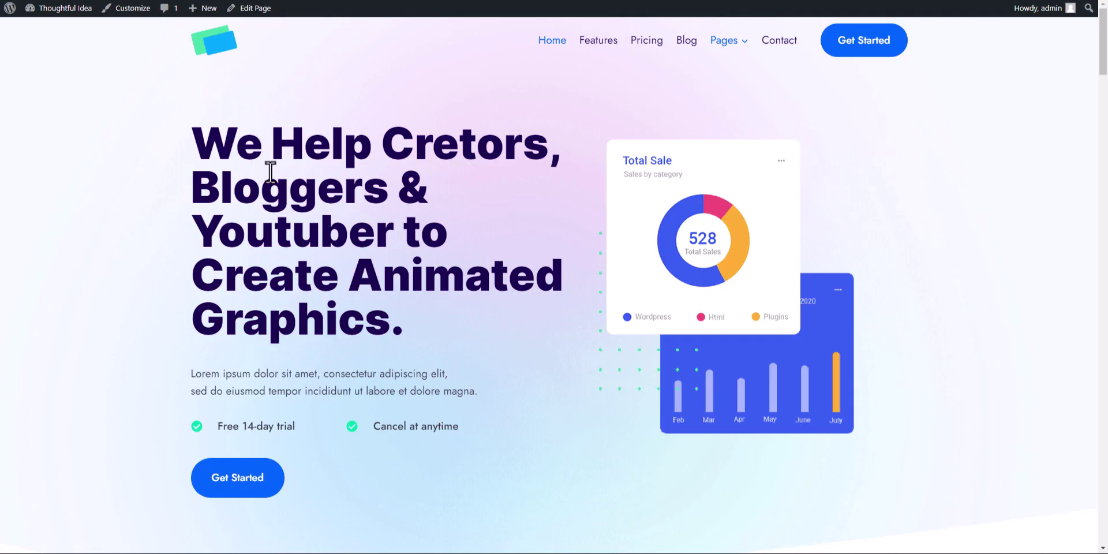
Check the site's installed plugins from the dashboard, and open the Home front page for editing
click(57, 25)
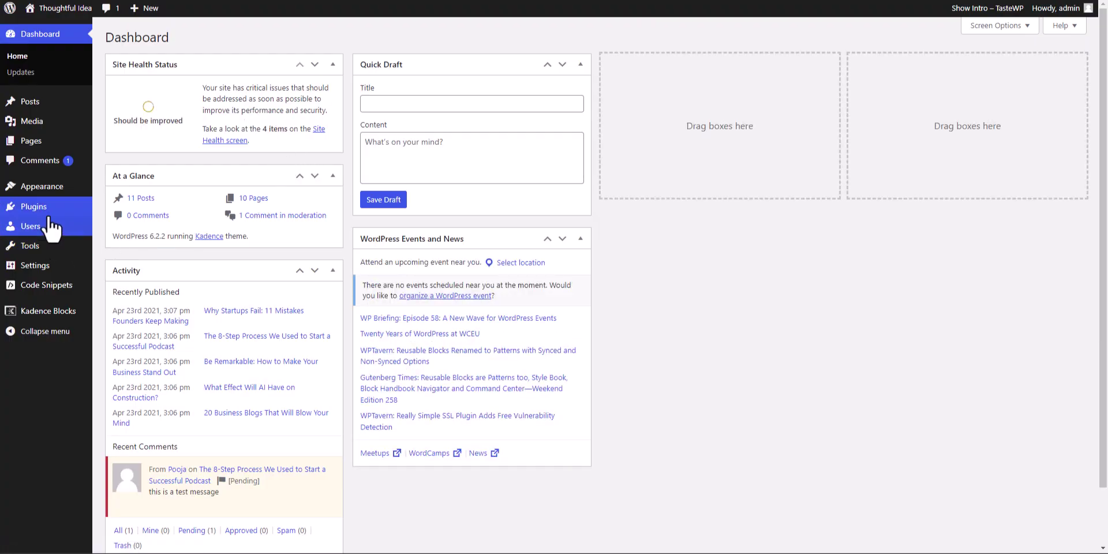
click(42, 209)
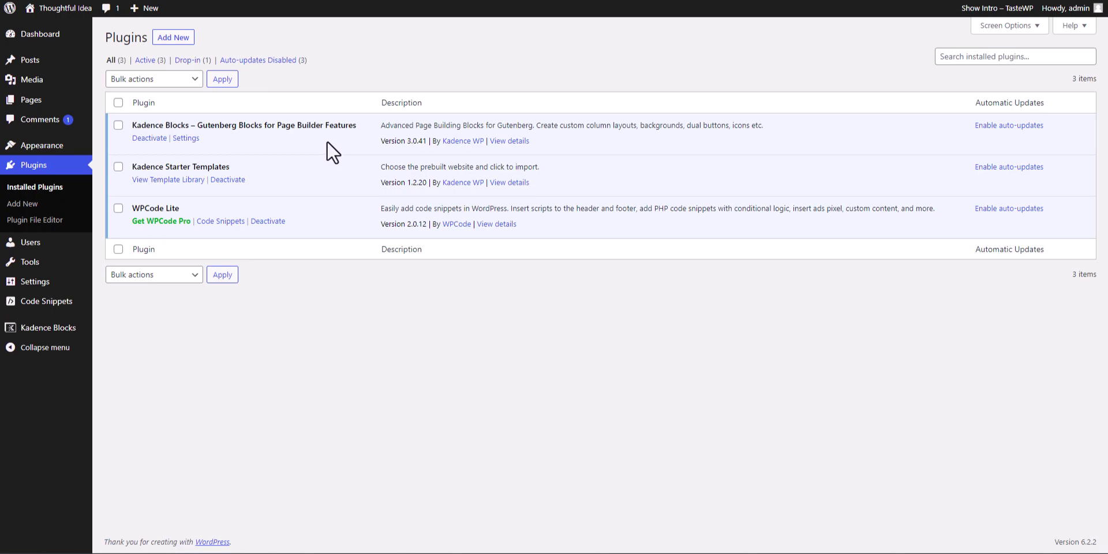
click(35, 99)
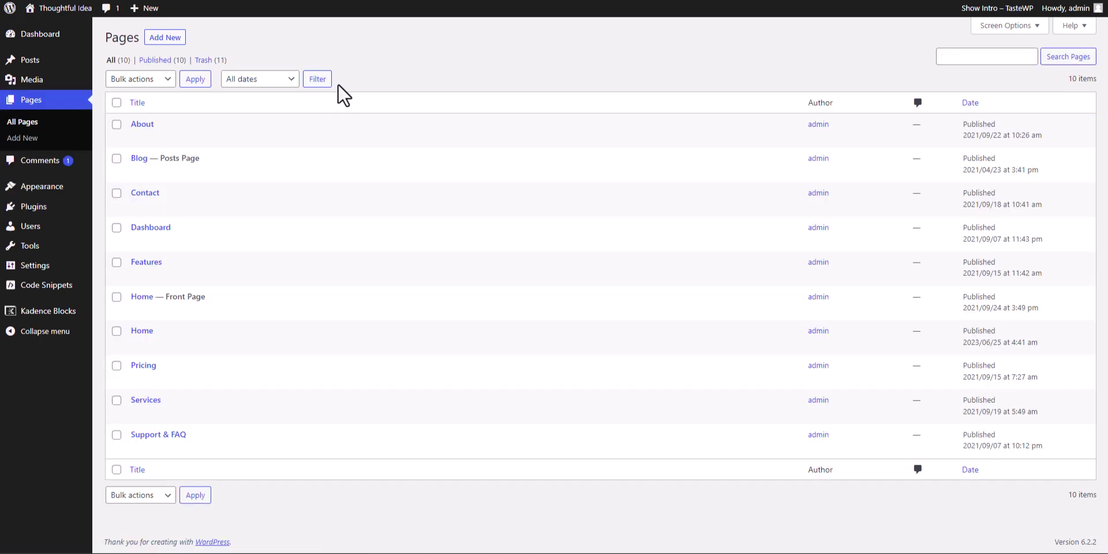
click(137, 312)
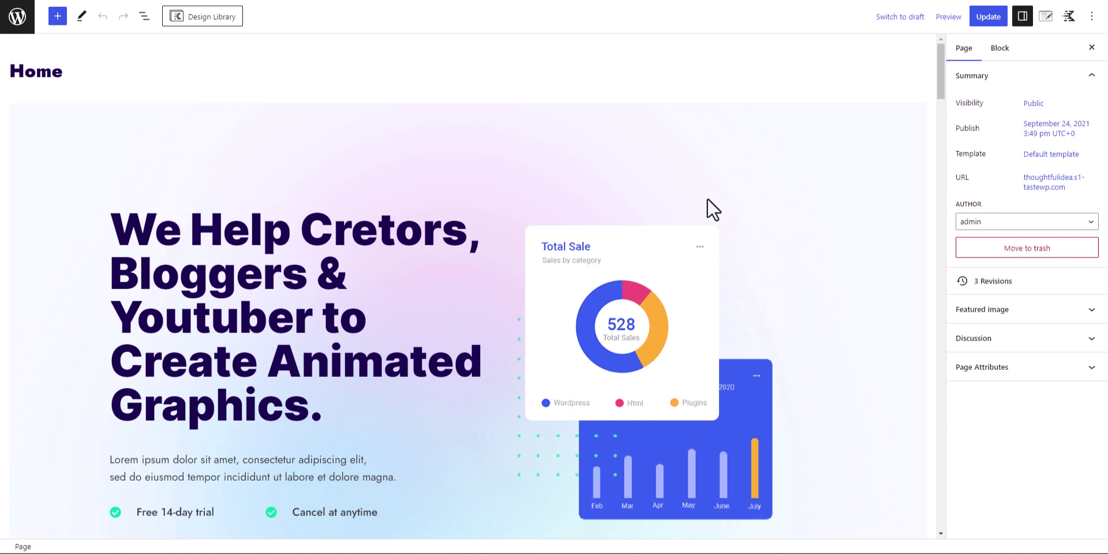
Set the hero heading's font size to 3 em and its letter case to uppercase
click(370, 306)
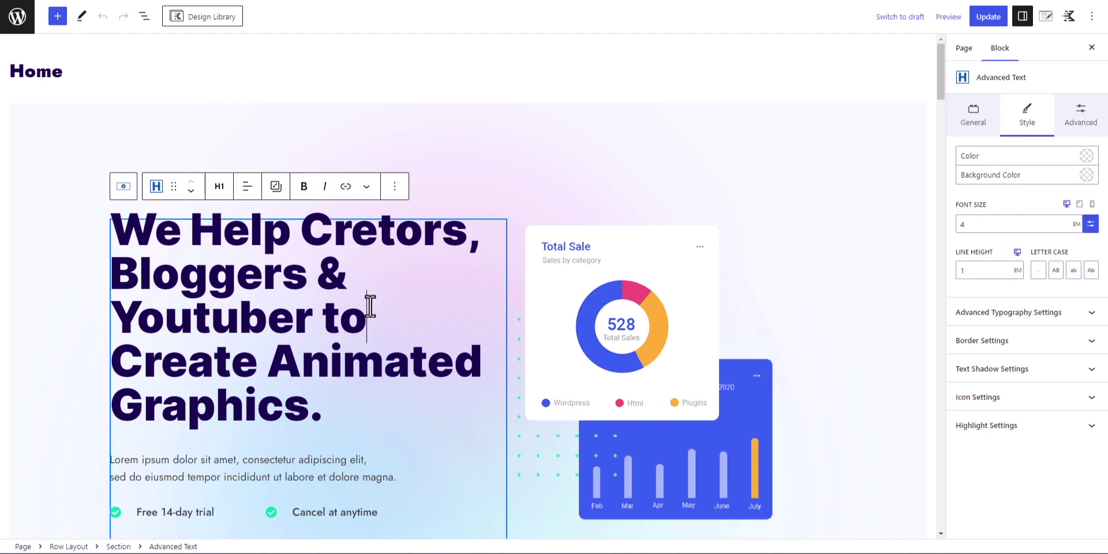
click(991, 225)
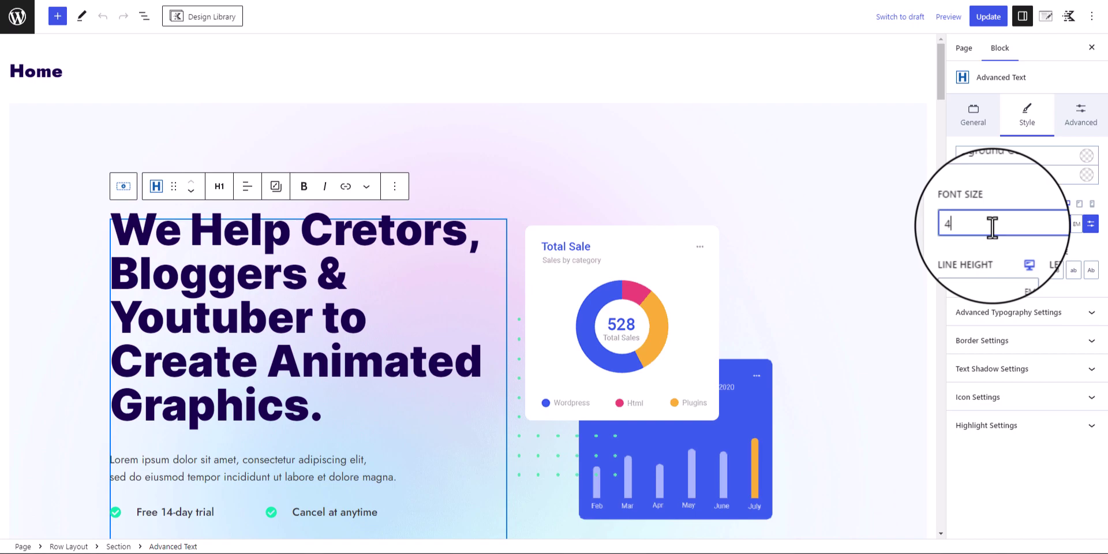
key(BackSpace)
text(3)
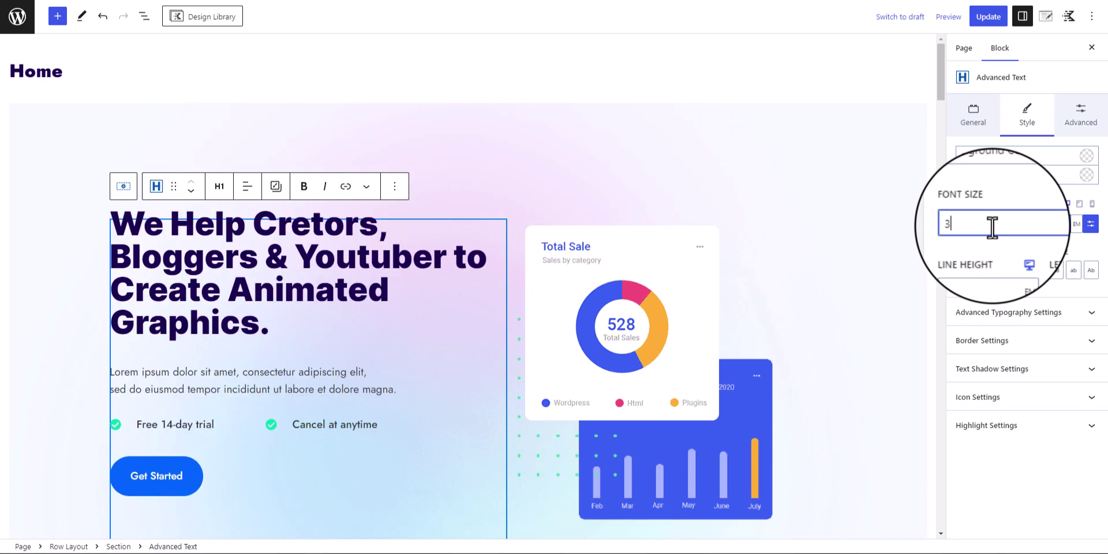
click(64, 301)
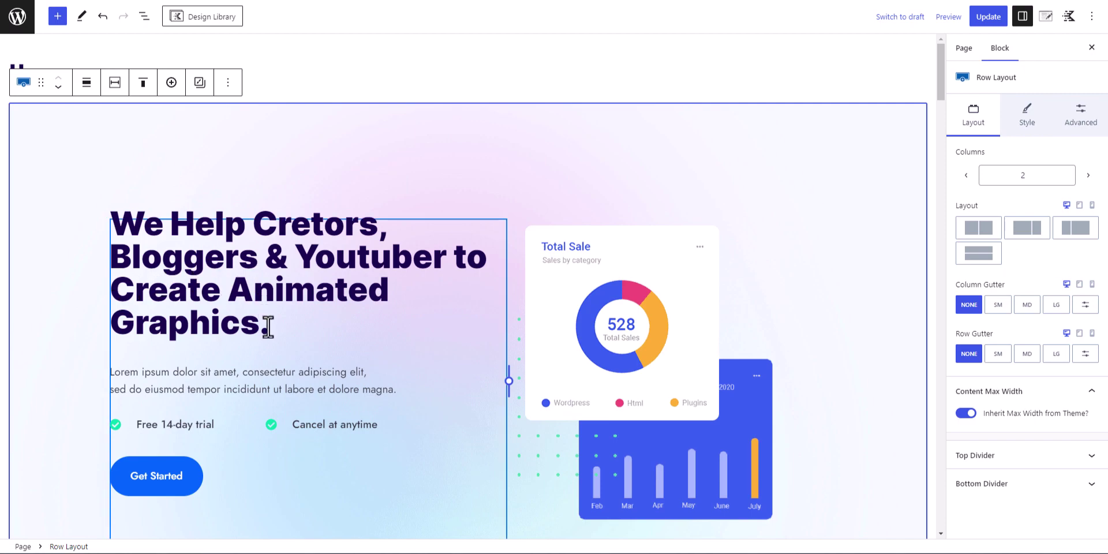
click(270, 323)
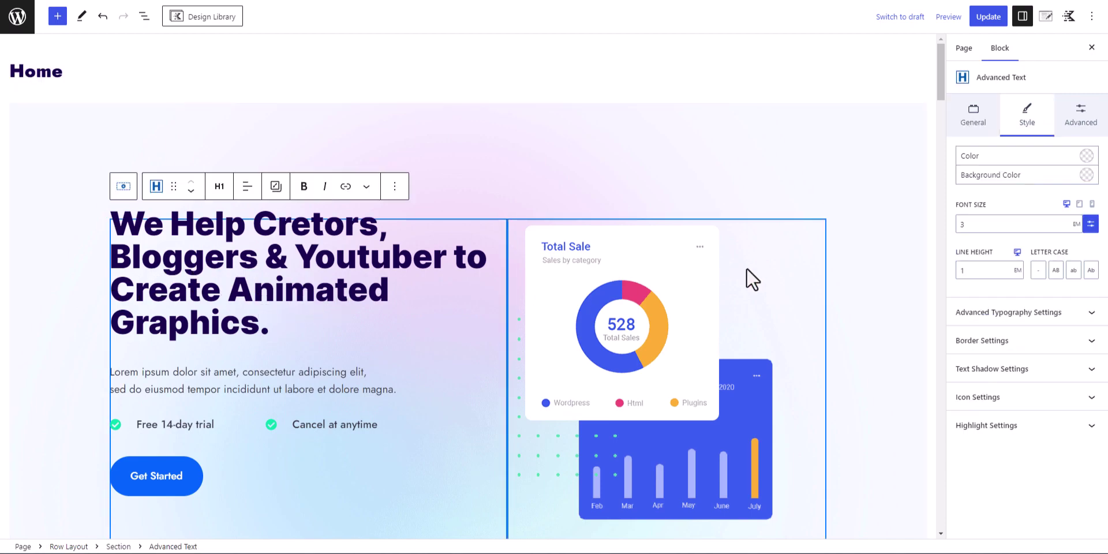
click(1056, 271)
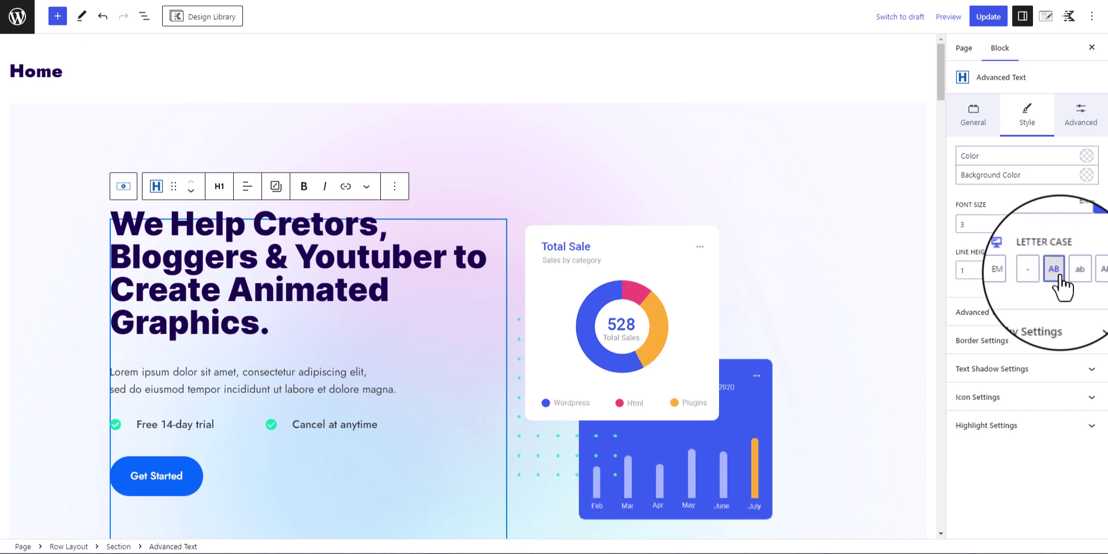
click(2, 293)
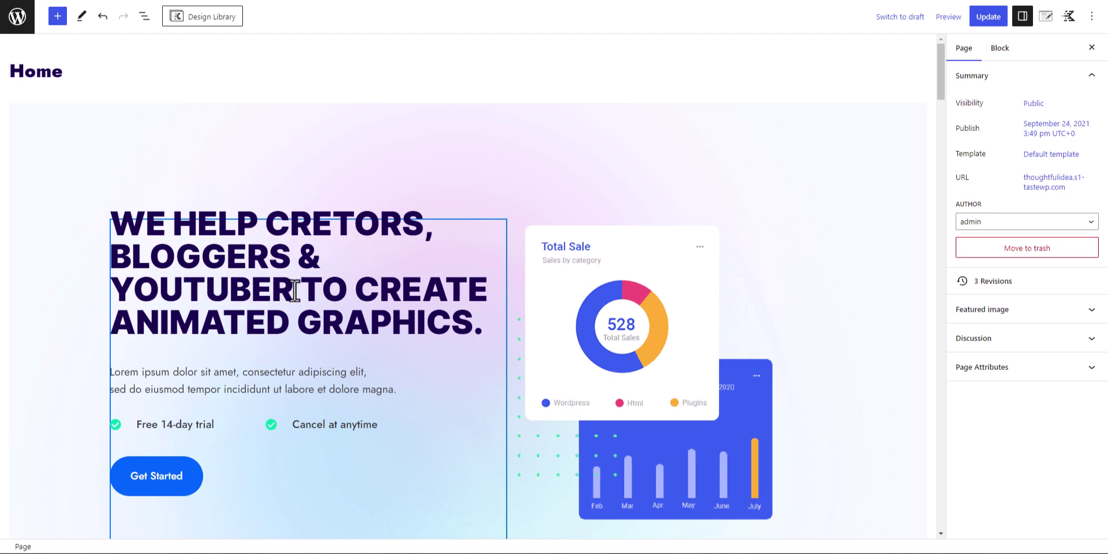
Remove ", Bloggers & Youtuber" from the hero heading and start "to Create Animated Graphics." on a new line without a leading space
drag(293, 297, 109, 268)
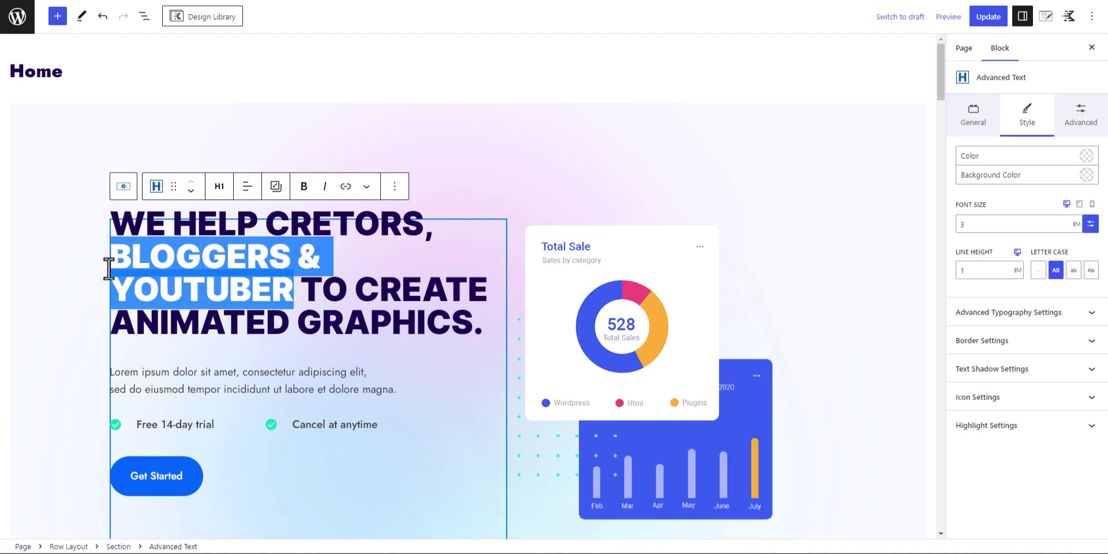
key(BackSpace)
key(BackSpace)
key(BackSpace)
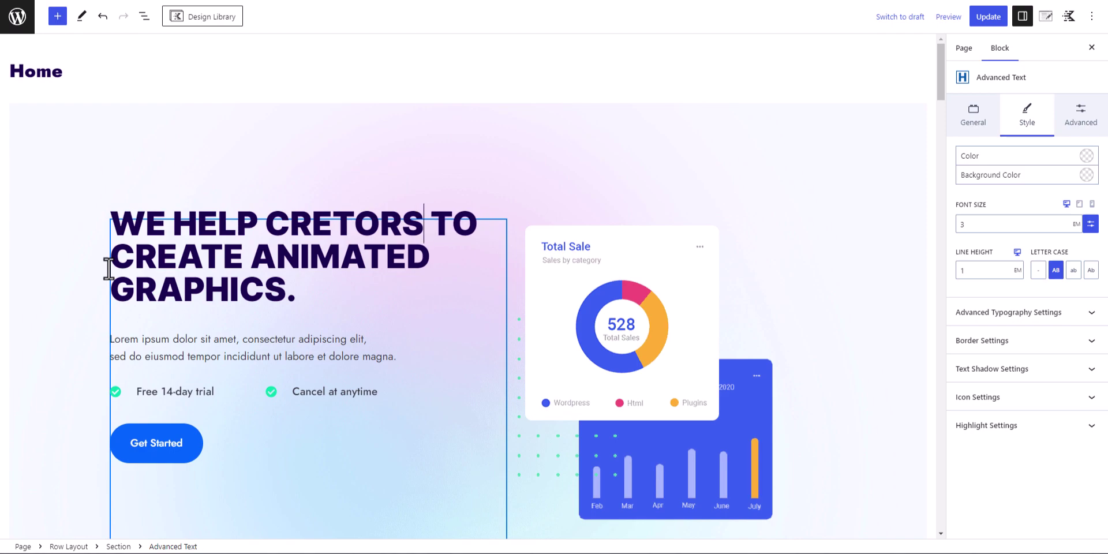
key(shift+Return)
scroll(109, 269, down, 1)
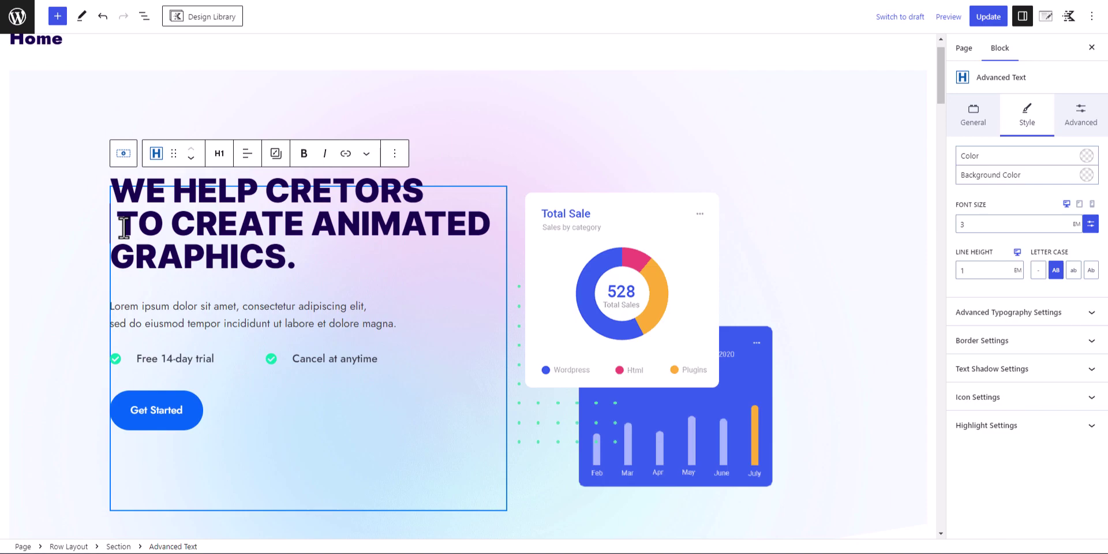
key(Delete)
Correct the misspelled word in the heading's first line to "Creators"
key(Left)
key(Left)
key(Left)
key(Left)
key(Left)
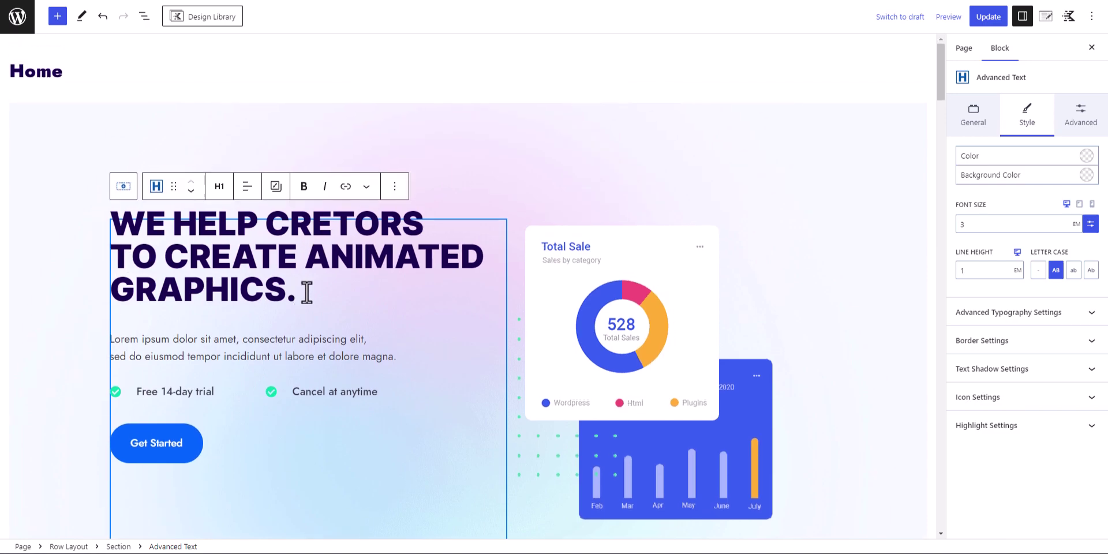
text(a)
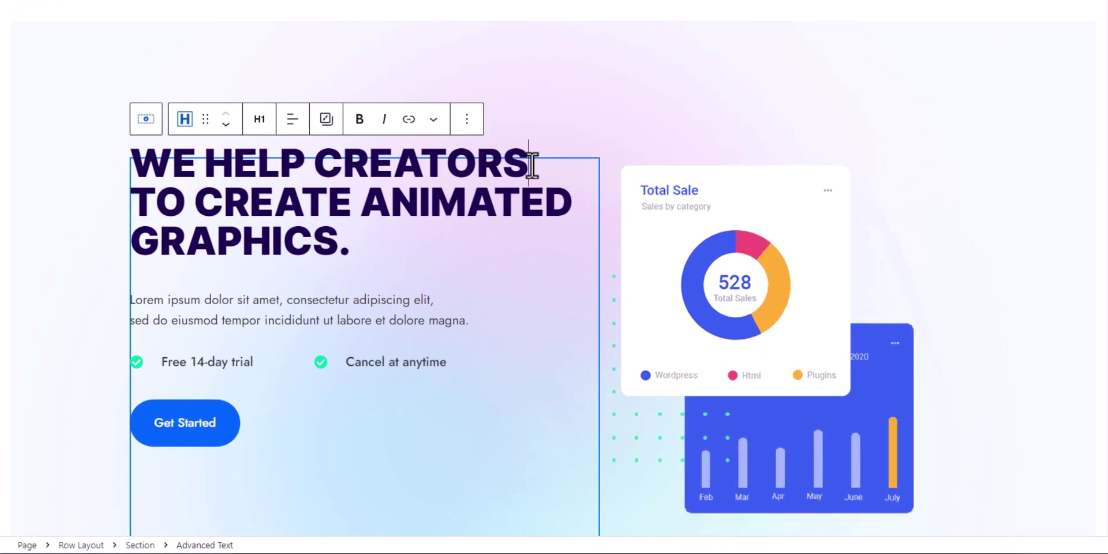
Apply the Typed Text effect to the word "Creators" in the hero heading
drag(534, 165, 321, 171)
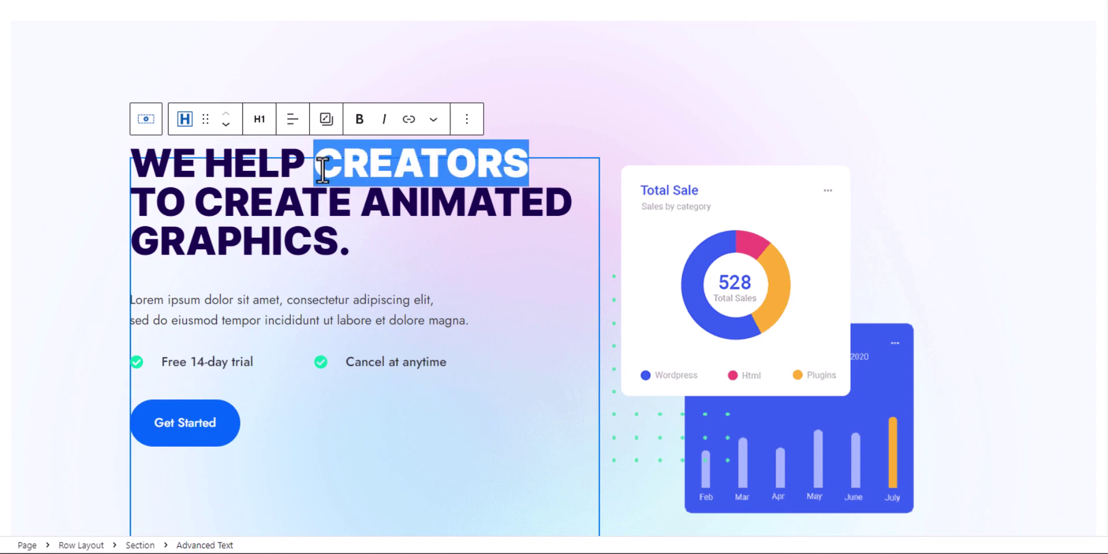
click(434, 121)
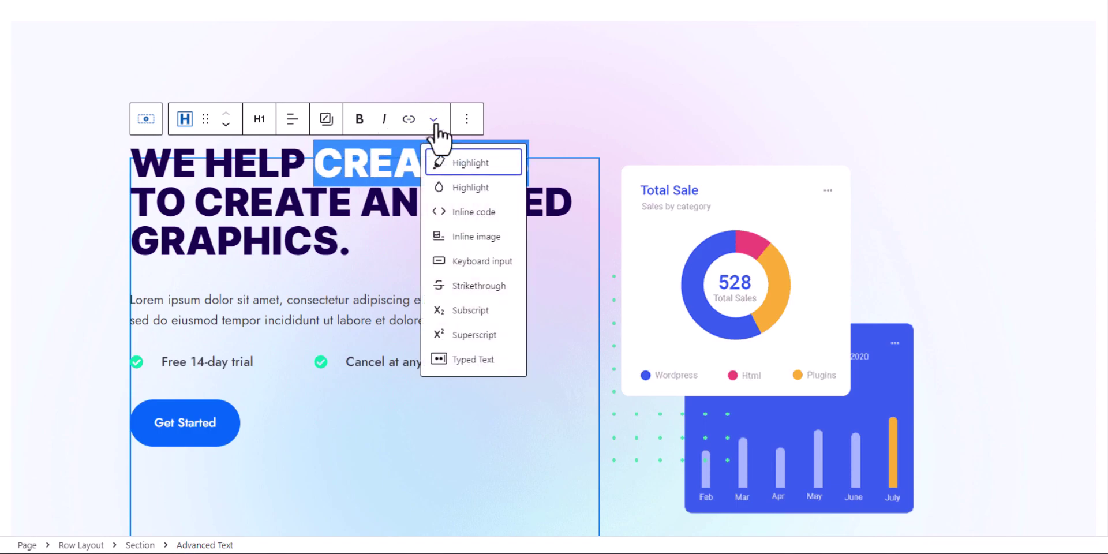
click(472, 361)
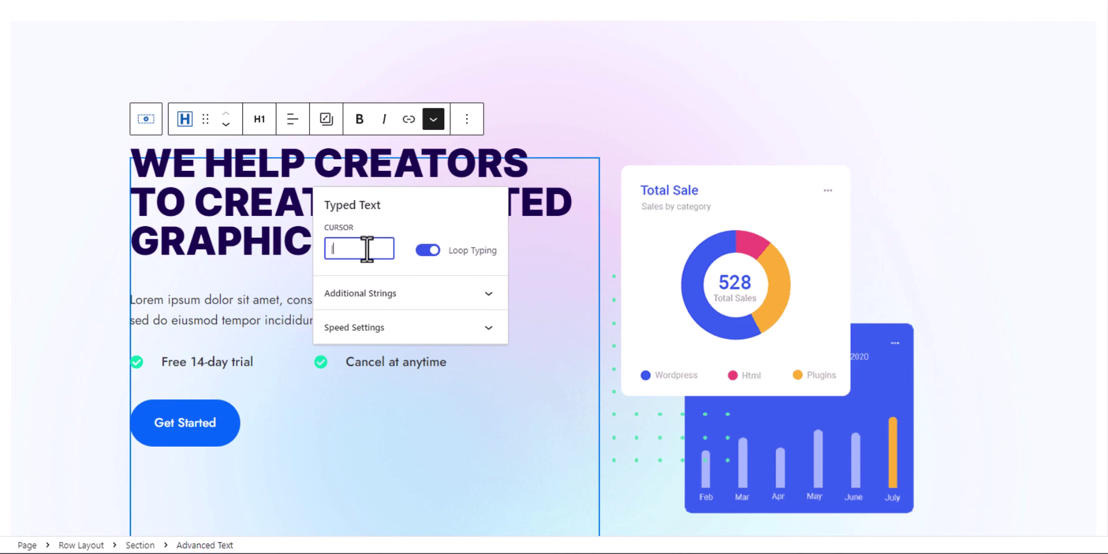
click(452, 213)
Add BLOGGERS and YOUTUBERS as additional strings of the typed text
click(442, 297)
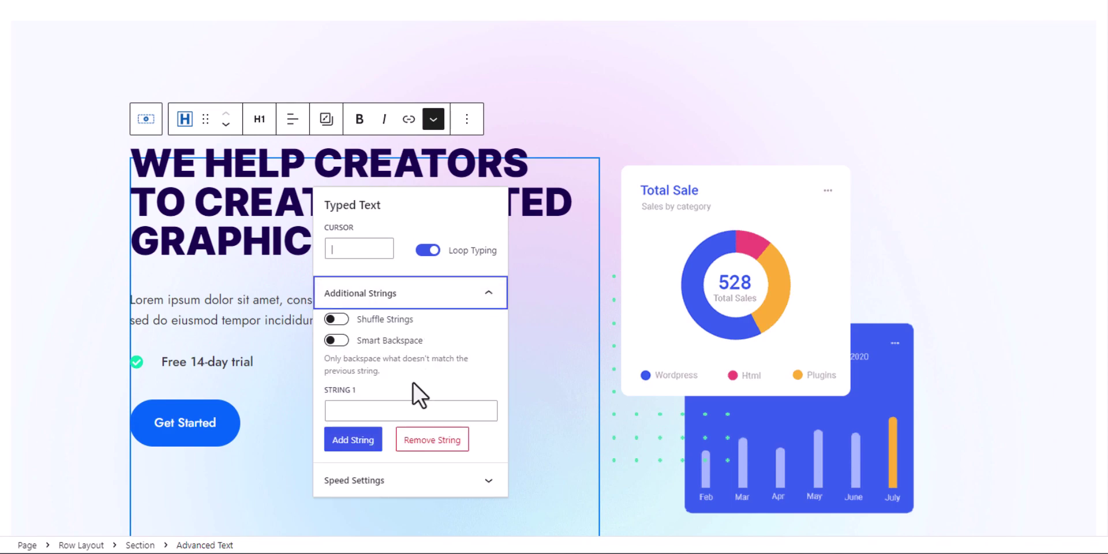
click(382, 409)
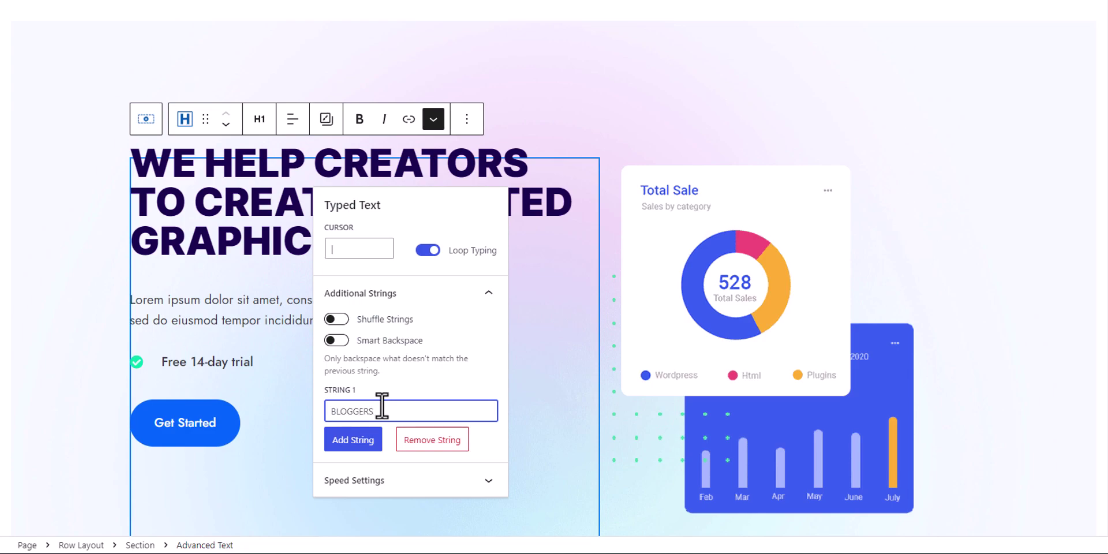
click(364, 442)
click(361, 453)
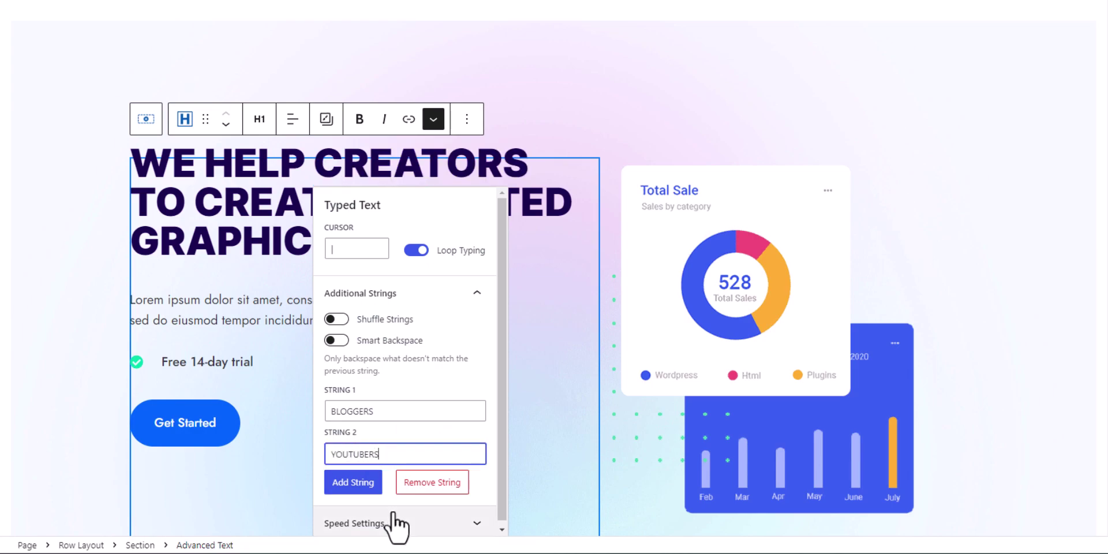
Set the typed text's type speed to 100 ms and leave the heading block to play the animation
scroll(410, 516, down, 2)
click(426, 460)
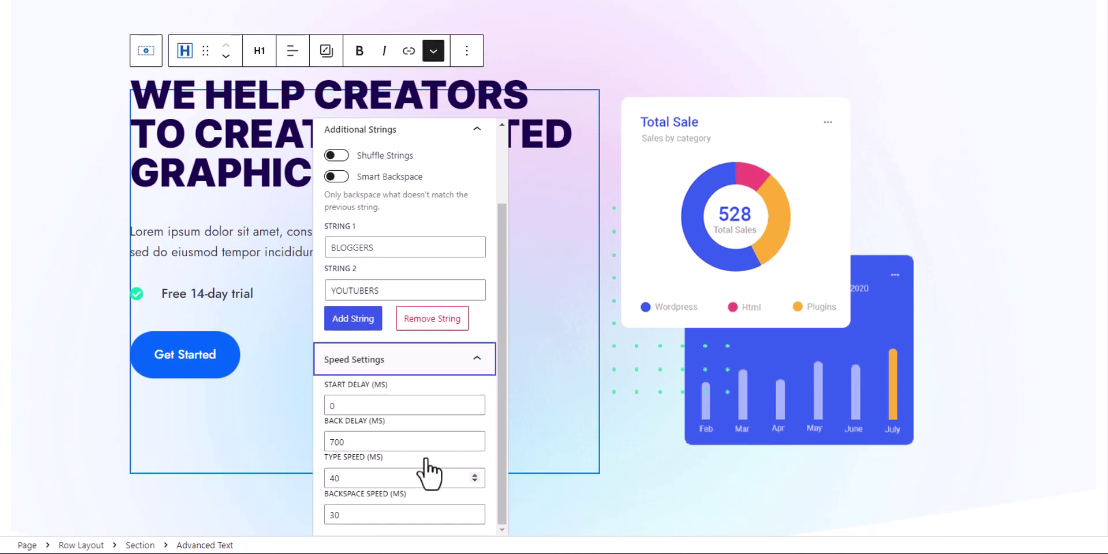
drag(365, 478, 333, 477)
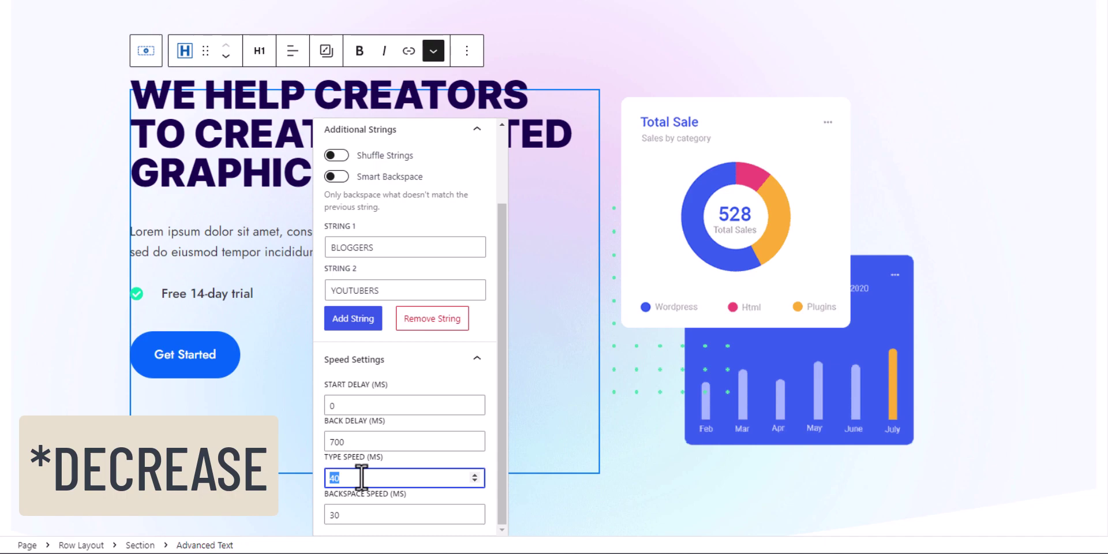
text(100)
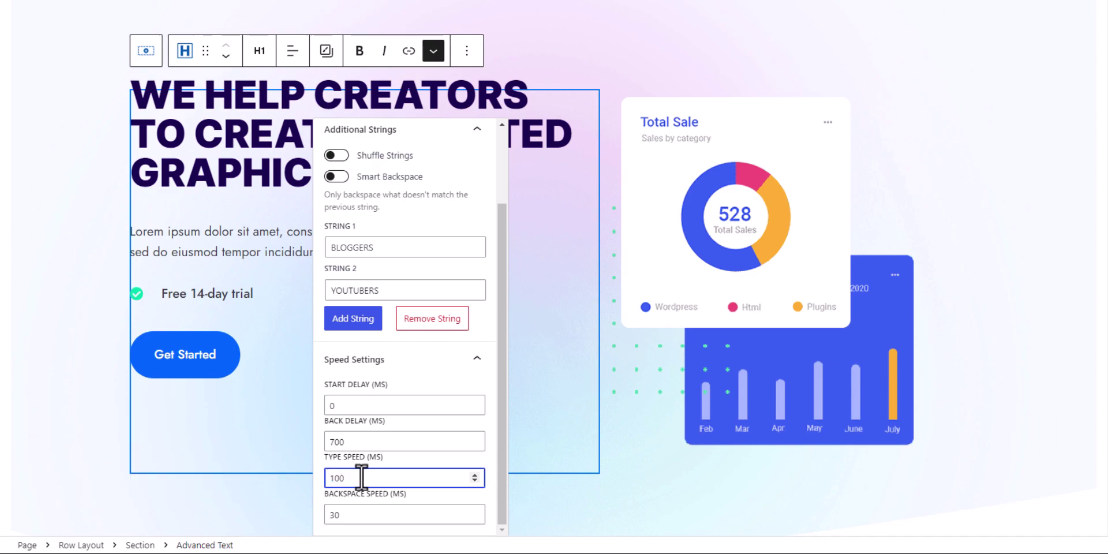
click(35, 313)
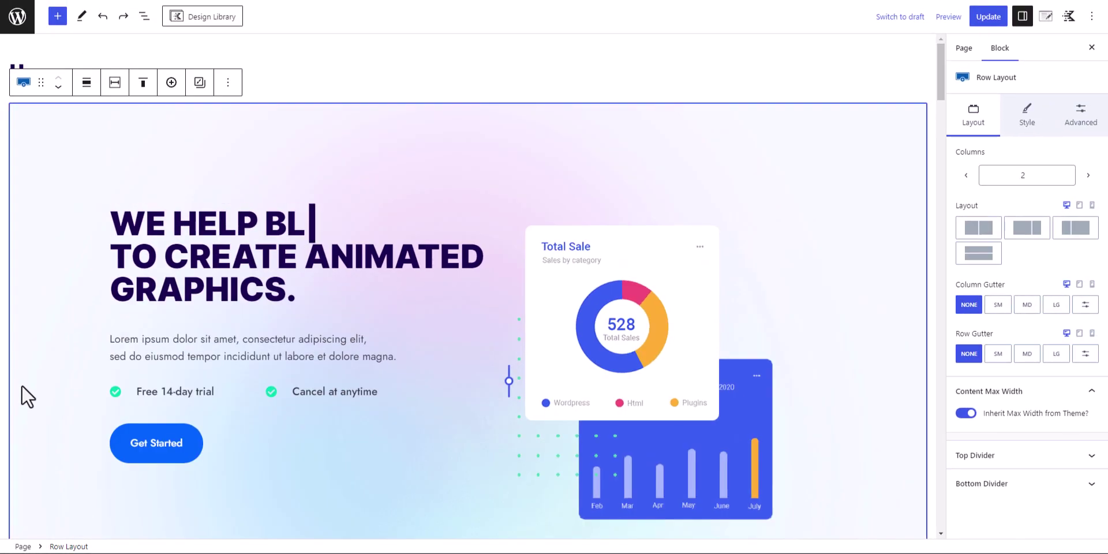
Save the page update and check the animated heading on the live page
click(990, 17)
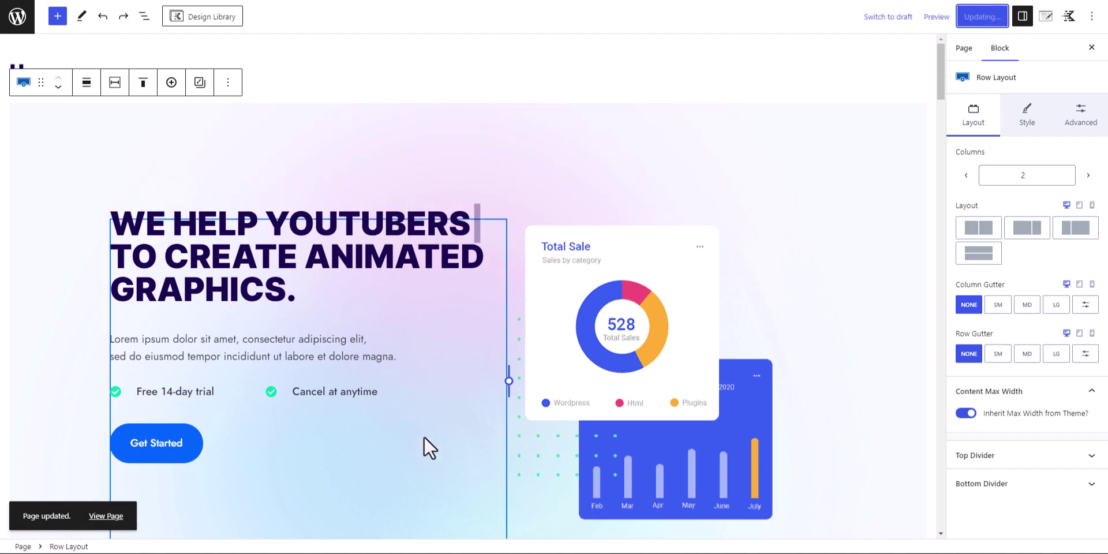
right_click(121, 519)
click(184, 393)
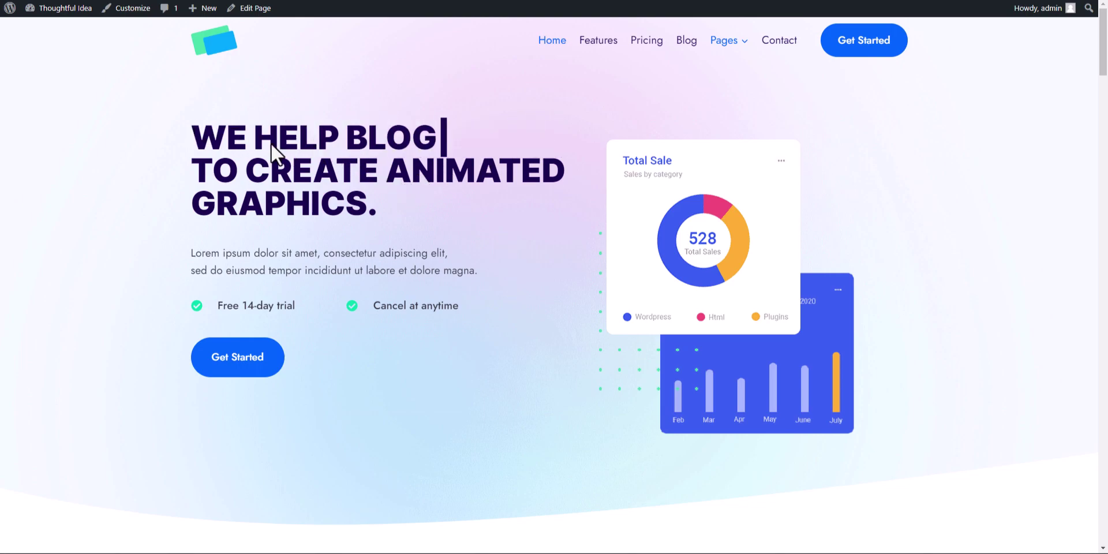
drag(191, 138, 586, 127)
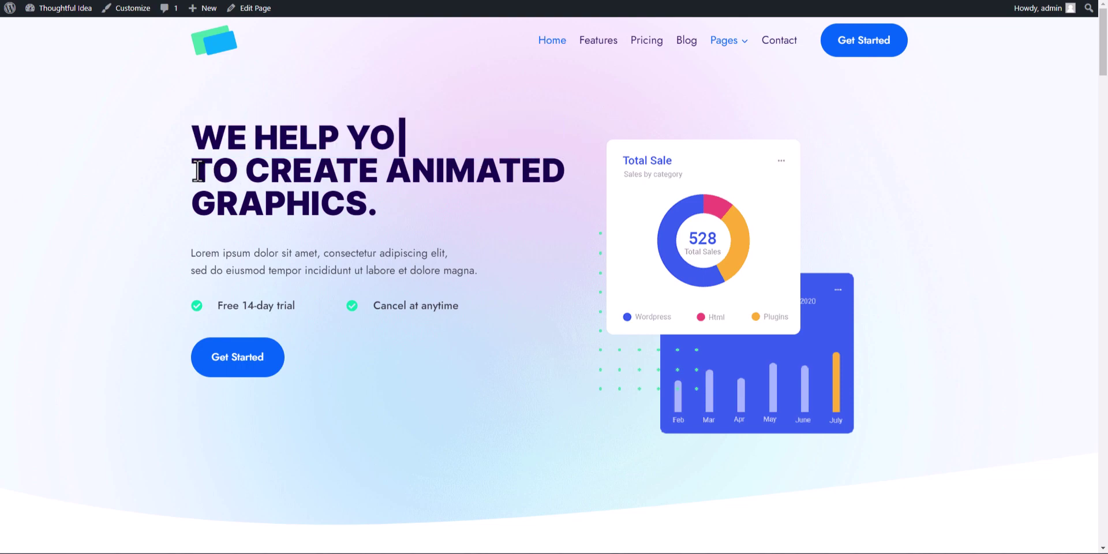
drag(194, 172, 400, 195)
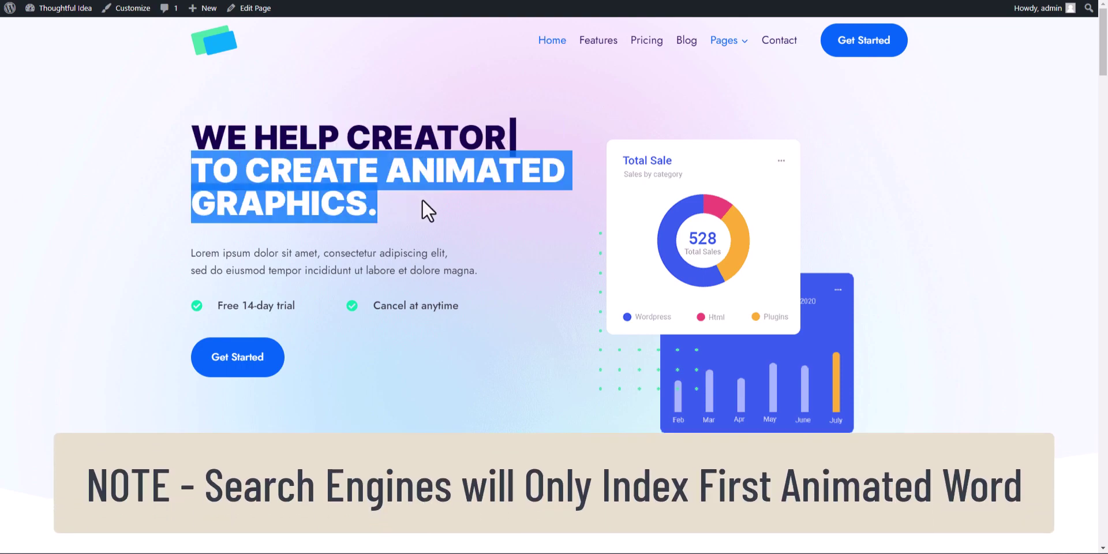
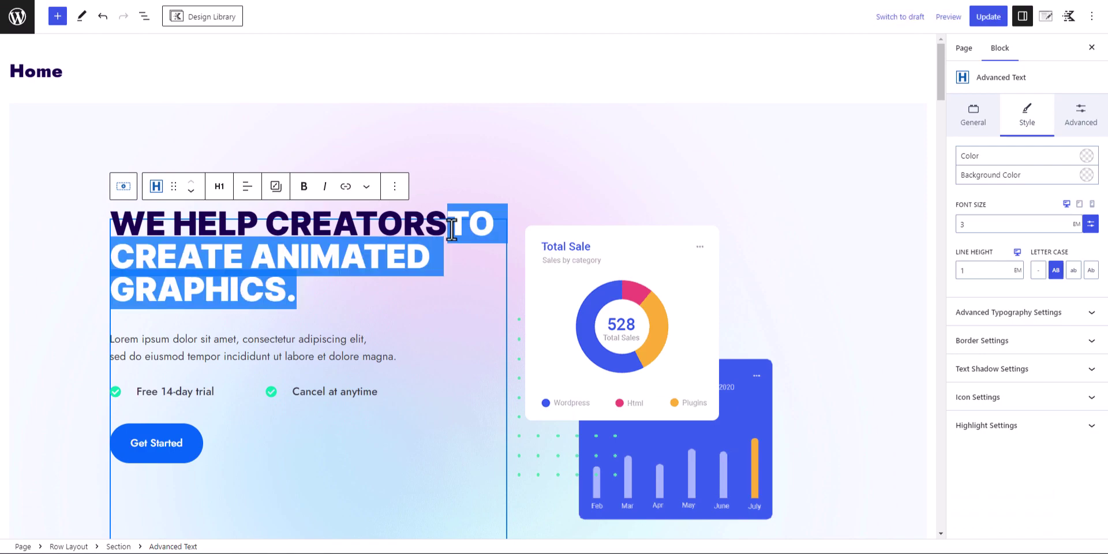
Delete "to Create Animated Graphics." from the hero heading, leaving only its first line
key(BackSpace)
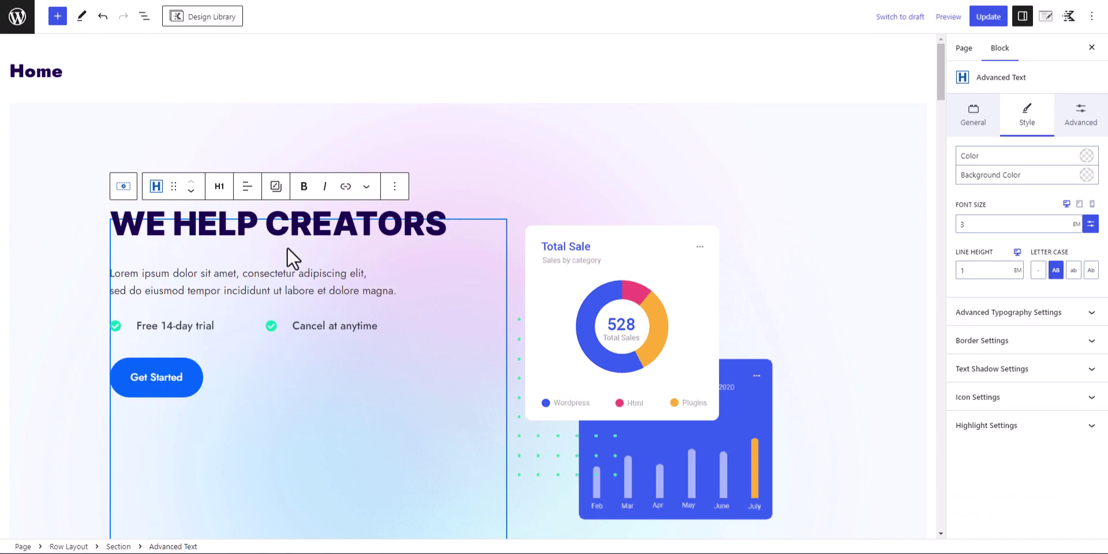
click(46, 237)
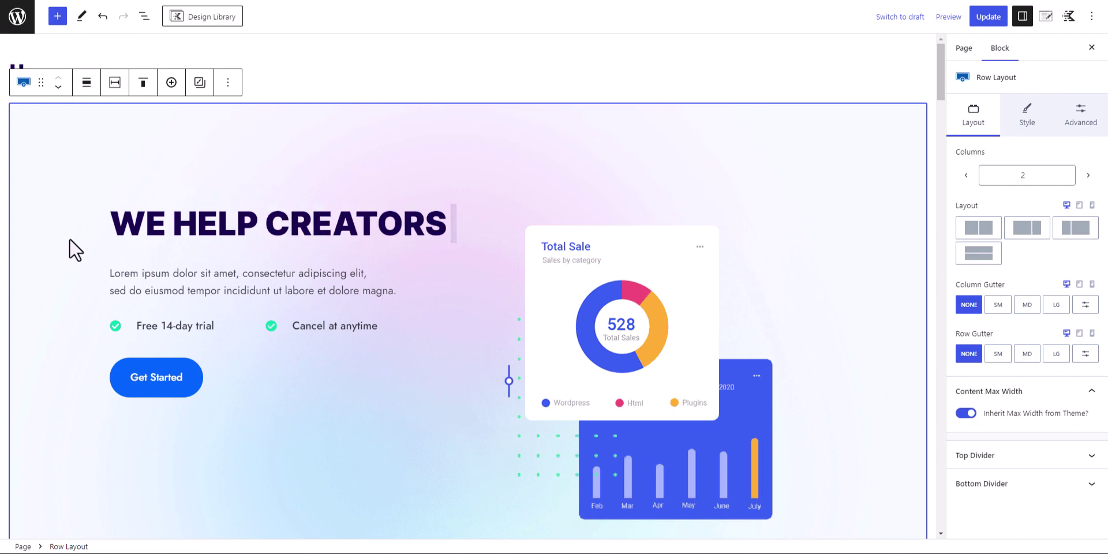
click(167, 224)
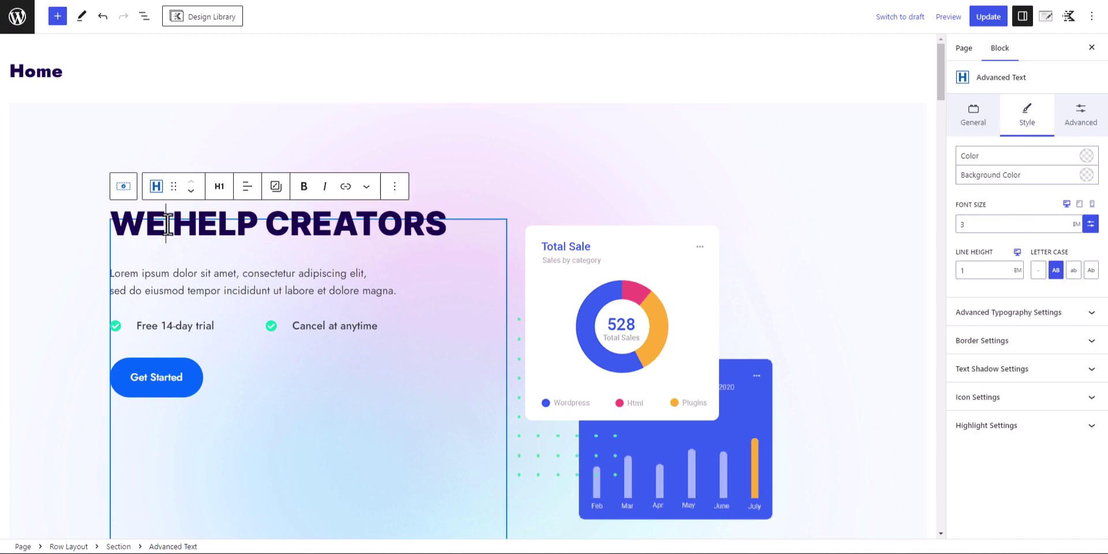
Insert an Advanced Text block below the hero heading and enter "TO CREATE ANIMATED GRAPHICS." as its text
click(395, 186)
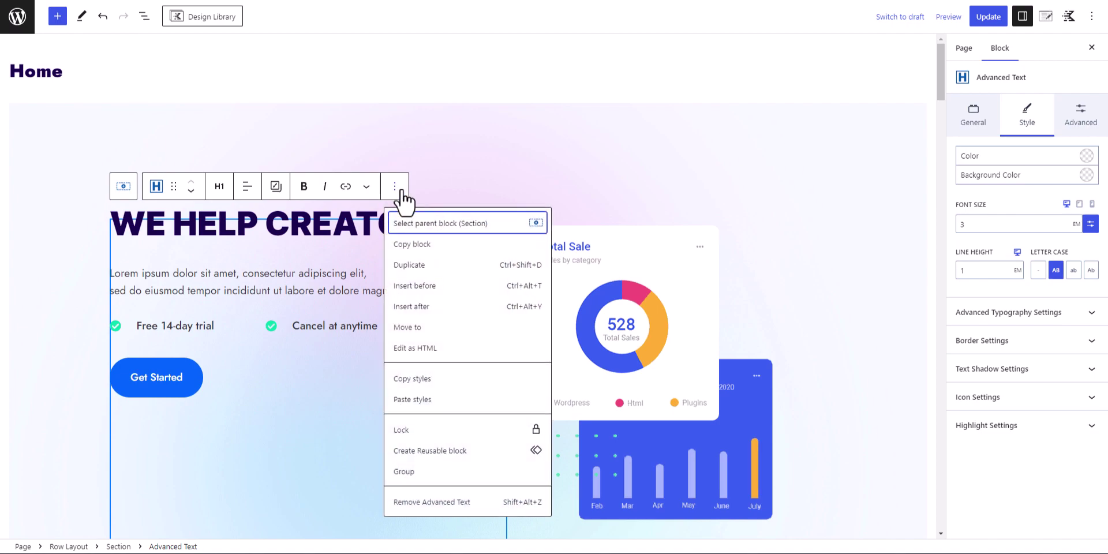
click(425, 307)
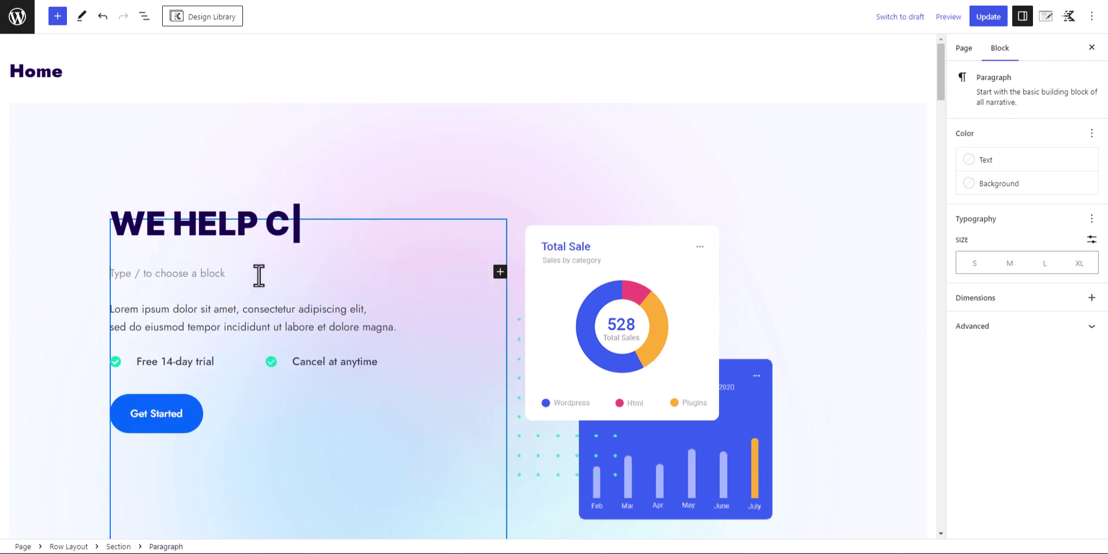
click(500, 272)
click(580, 370)
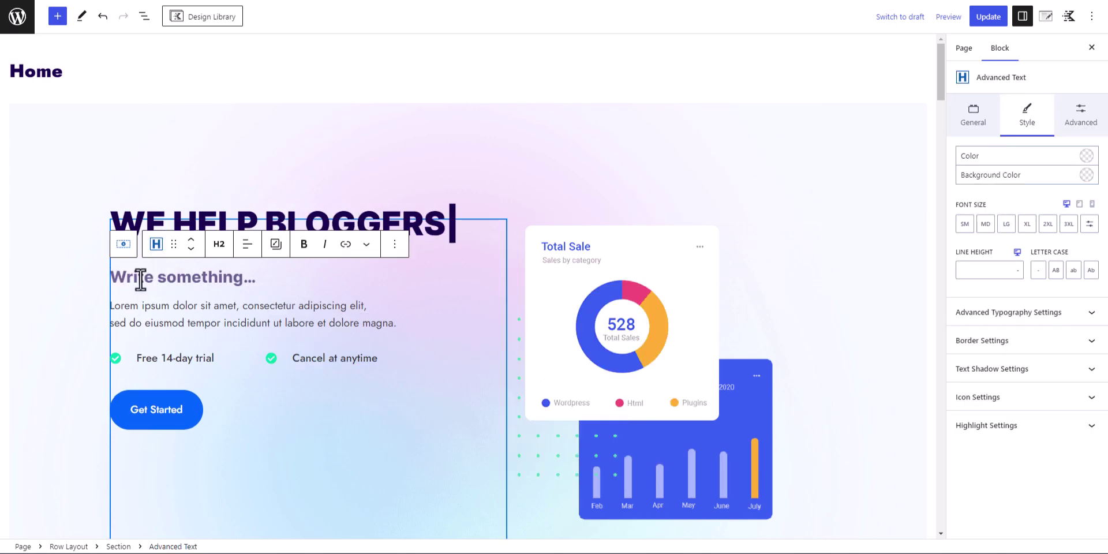
scroll(140, 279, down, 1)
text(TO CREATE ANIMATED GRAPHICS.)
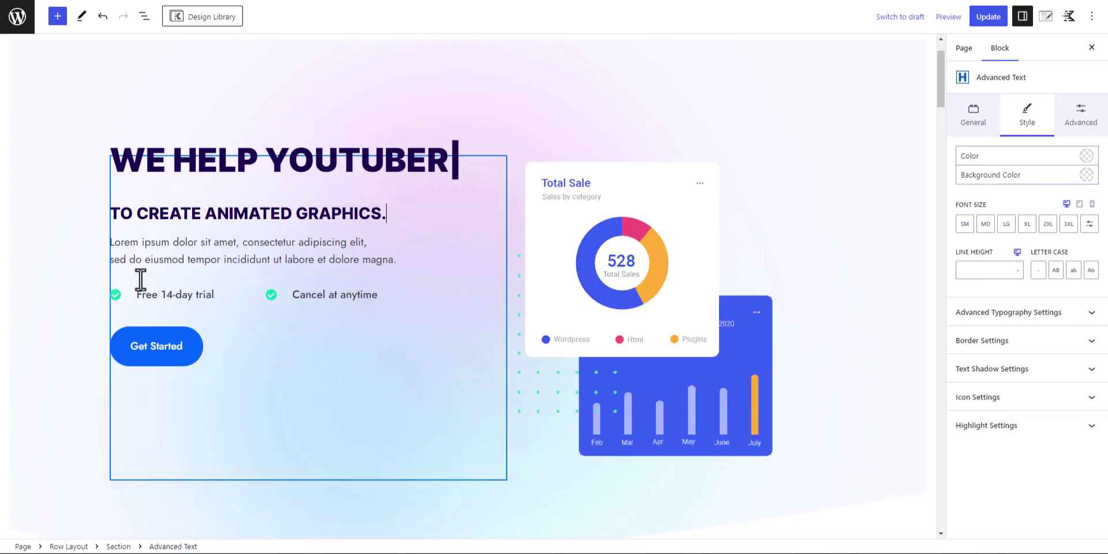
Make the "TO CREATE ANIMATED GRAPHICS." line an H1 heading and set its font size to 3 em
click(219, 181)
click(229, 219)
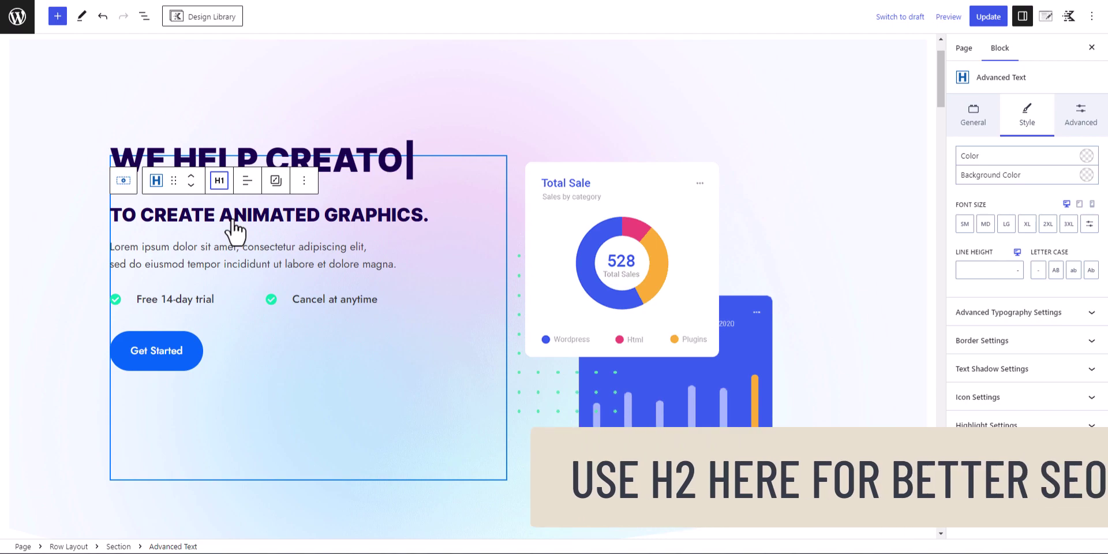
click(173, 158)
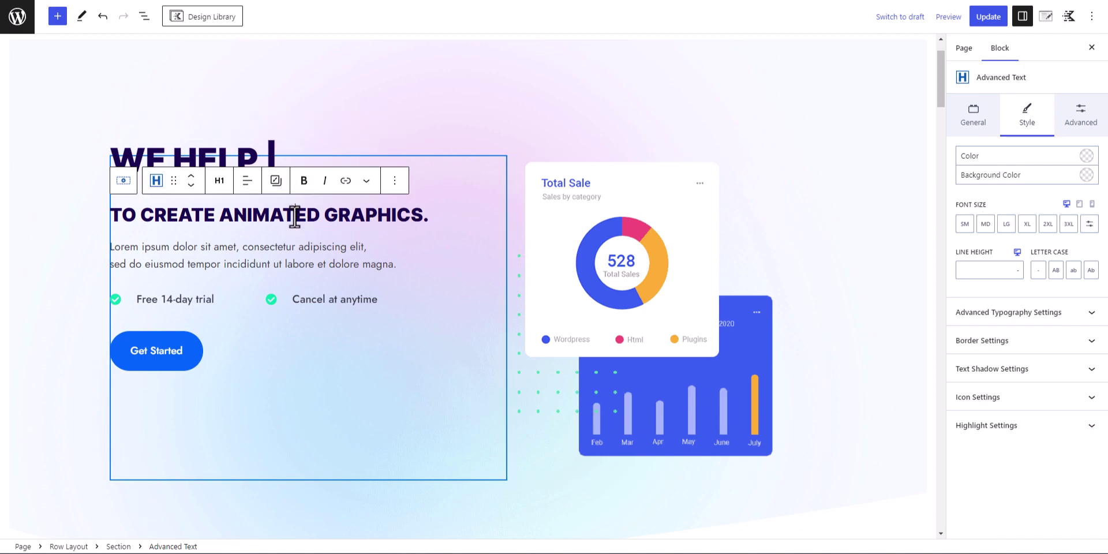
click(1090, 224)
click(1083, 230)
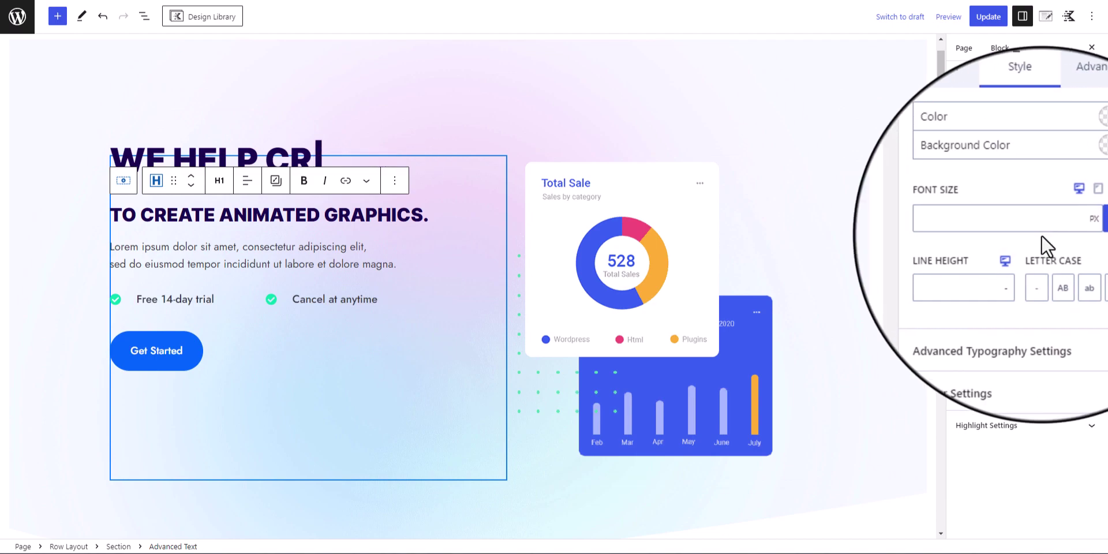
text(3)
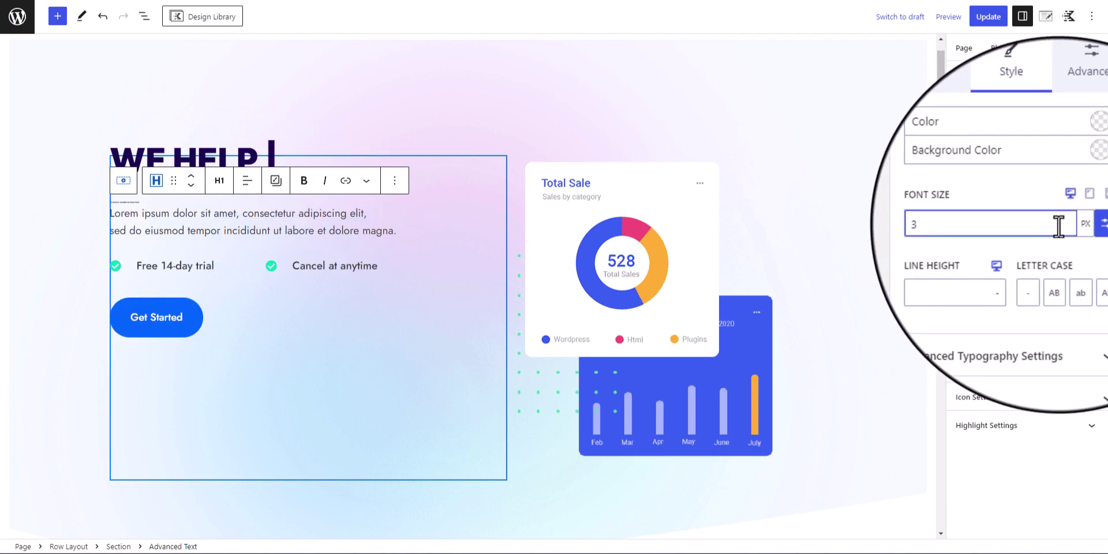
click(1074, 210)
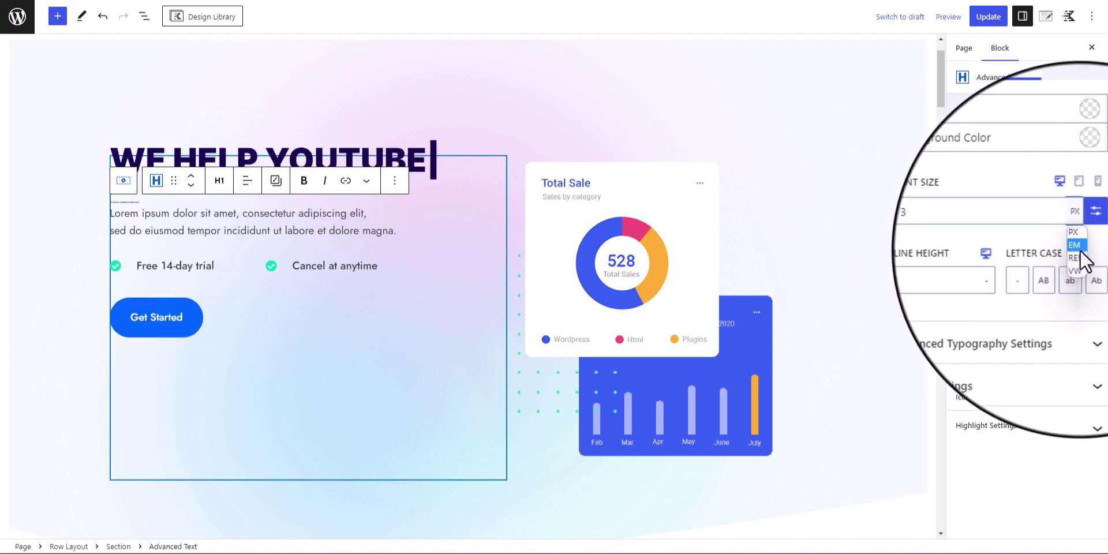
click(1074, 244)
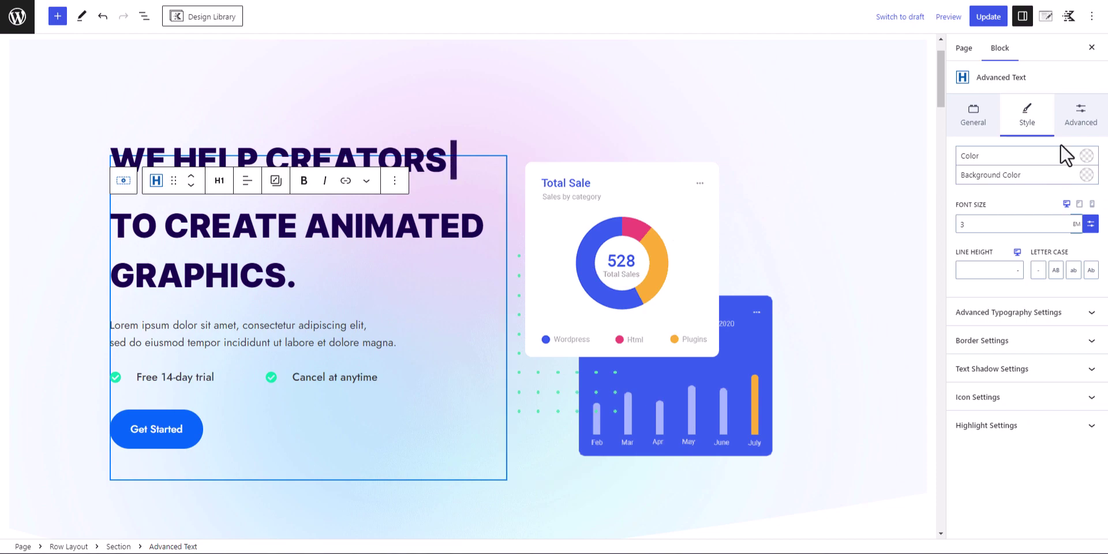
Set the top and bottom padding of the "TO CREATE ANIMATED GRAPHICS." heading individually to 0 px
click(1080, 118)
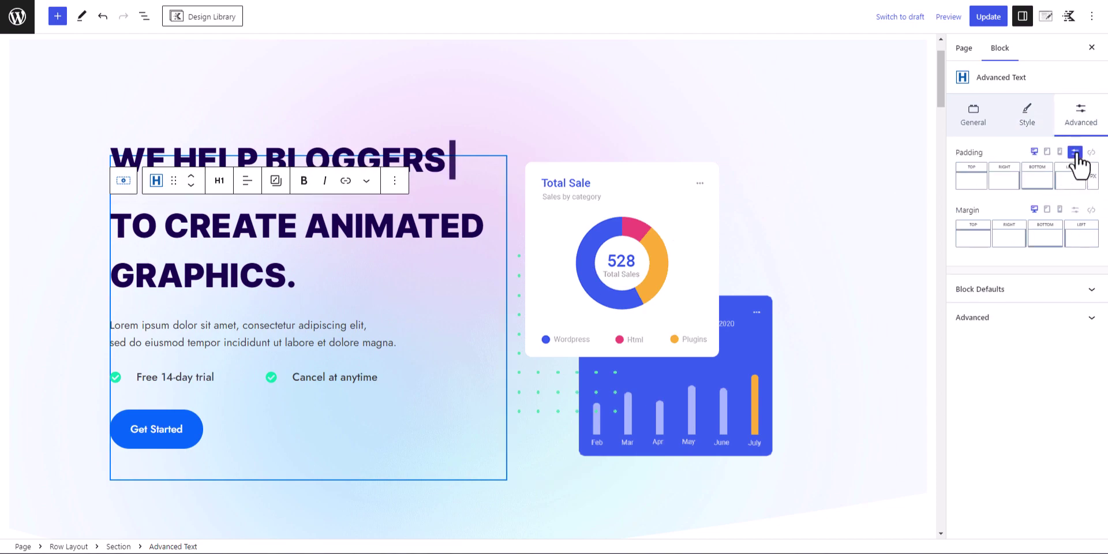
click(973, 184)
text(0)
click(1041, 181)
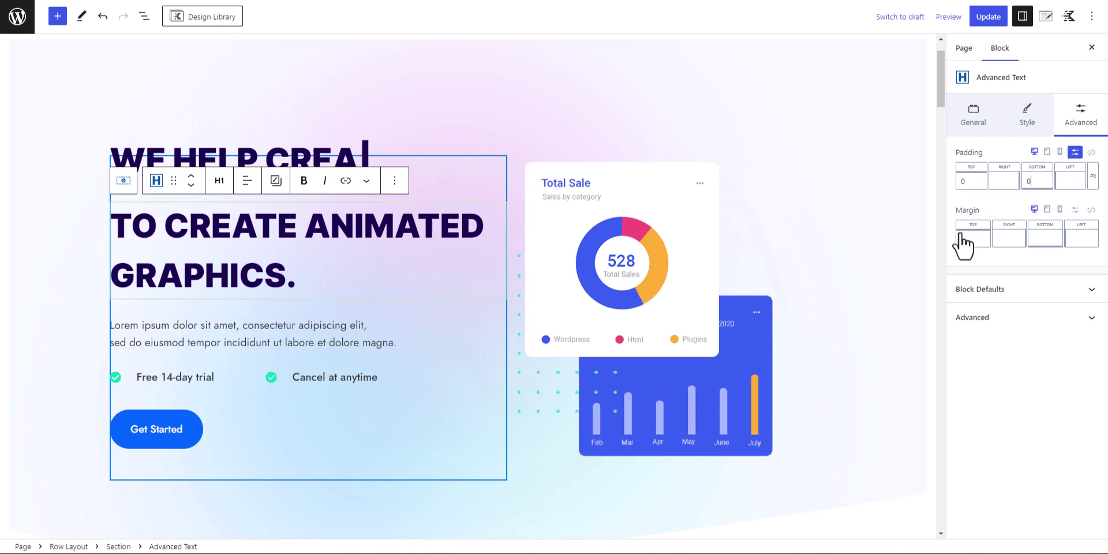
Set the line height of the "TO CREATE ANIMATED GRAPHICS." heading to 1
click(971, 120)
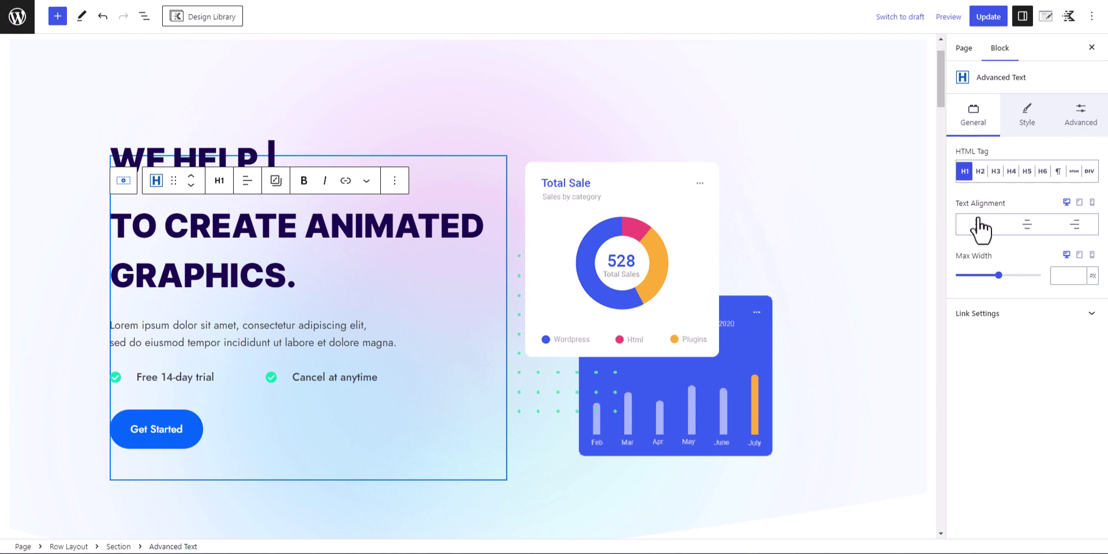
click(1026, 122)
click(990, 271)
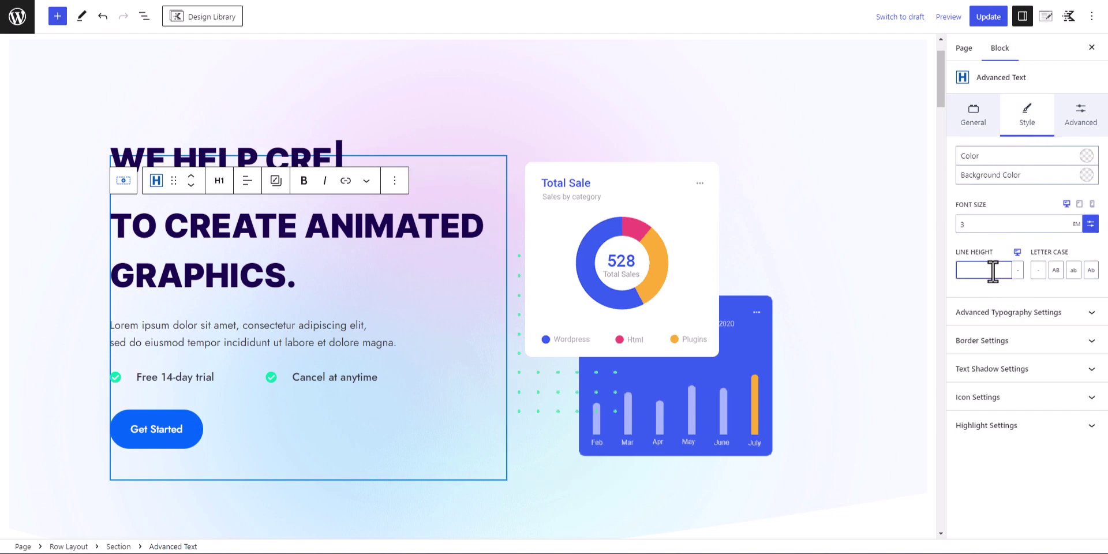
text(1)
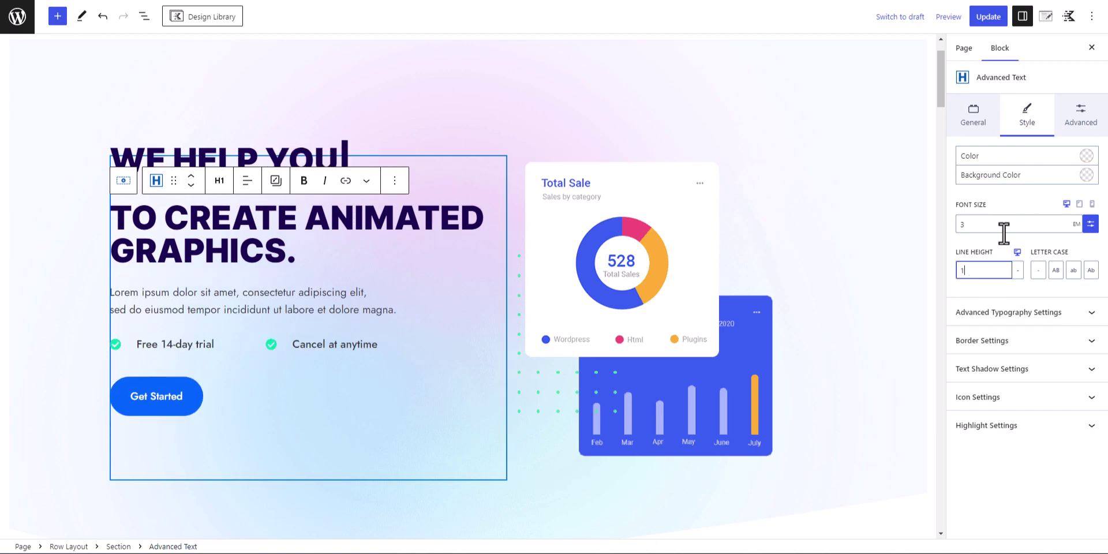
Set the second hero heading's top margin to -25 px and deselect the block to check the line spacing
click(1064, 130)
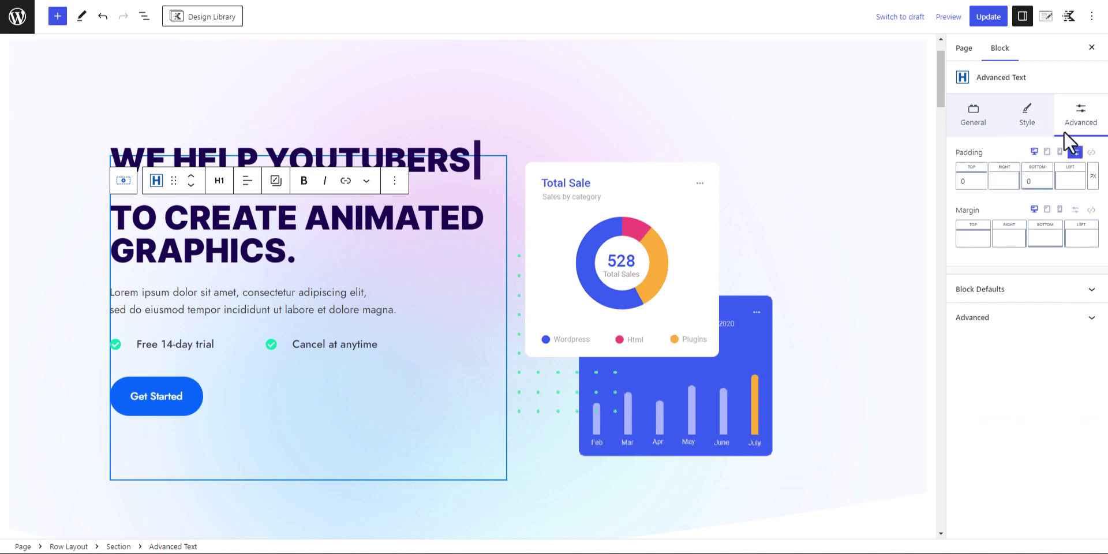
click(978, 240)
click(1075, 209)
text(-2)
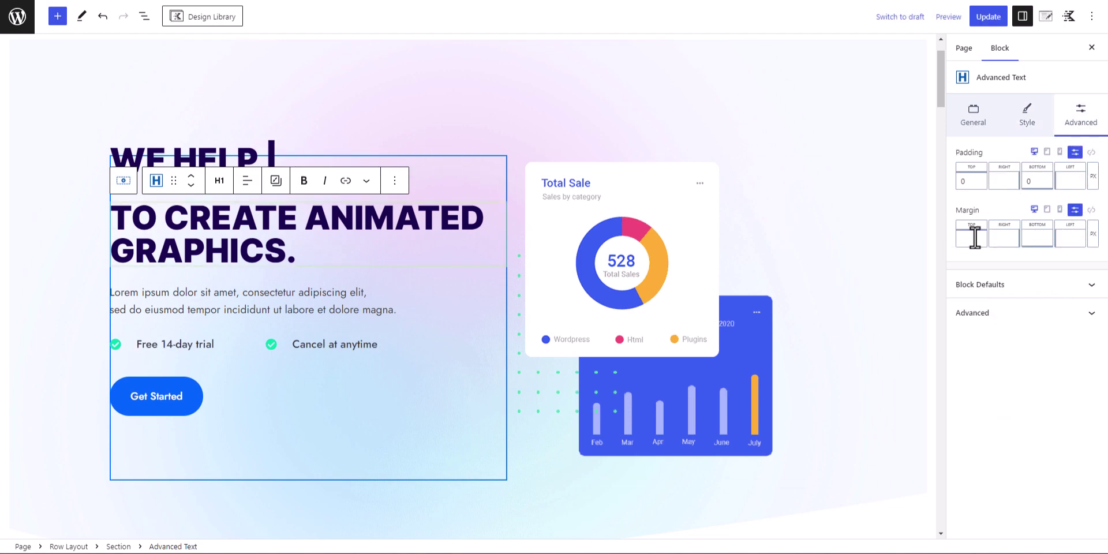
text(5)
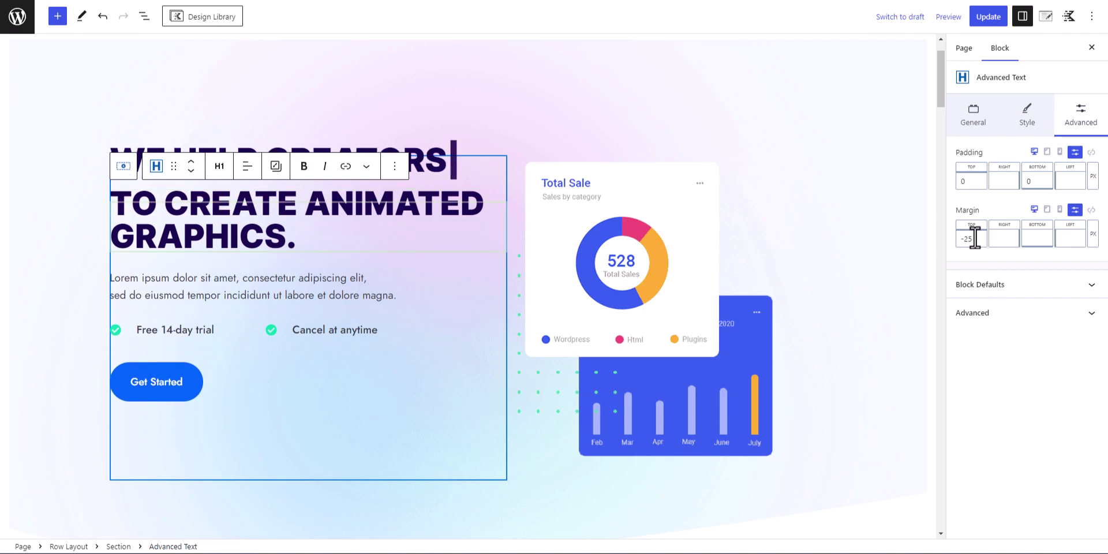
click(840, 202)
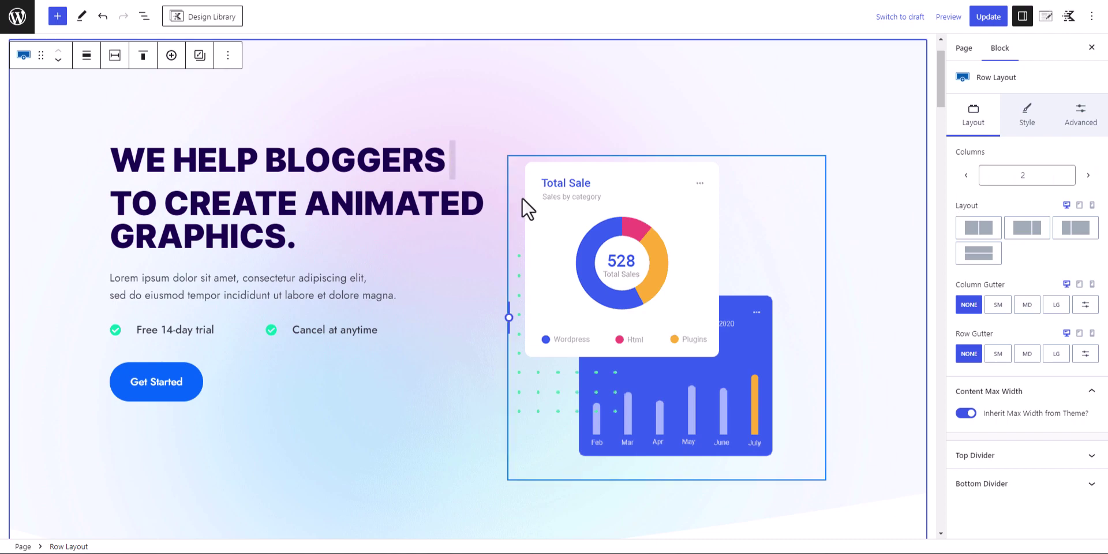
Tighten the gap between the hero lines by setting the second heading's top margin to -28 px
click(311, 233)
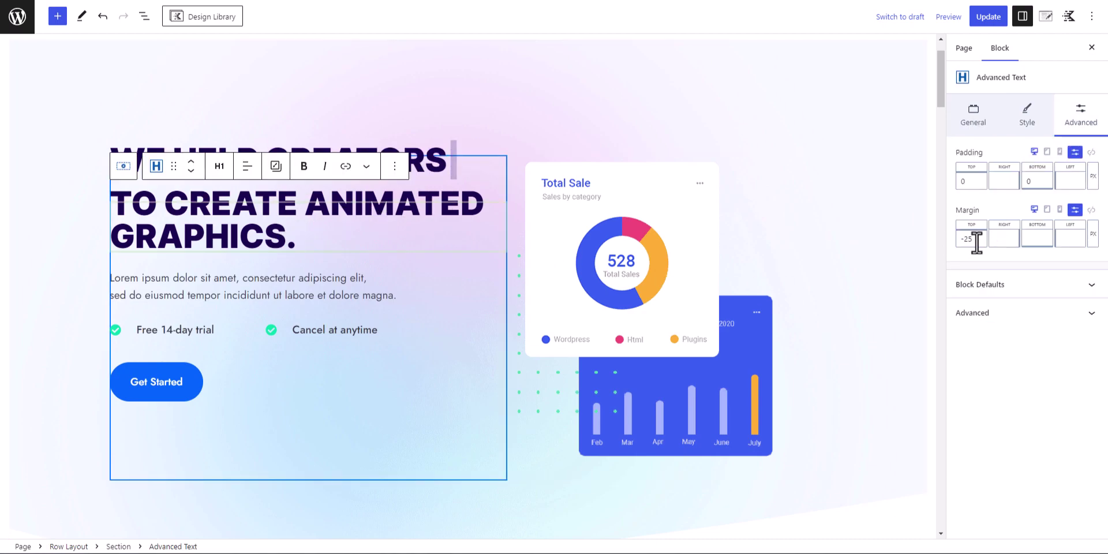
key(BackSpace)
text(8)
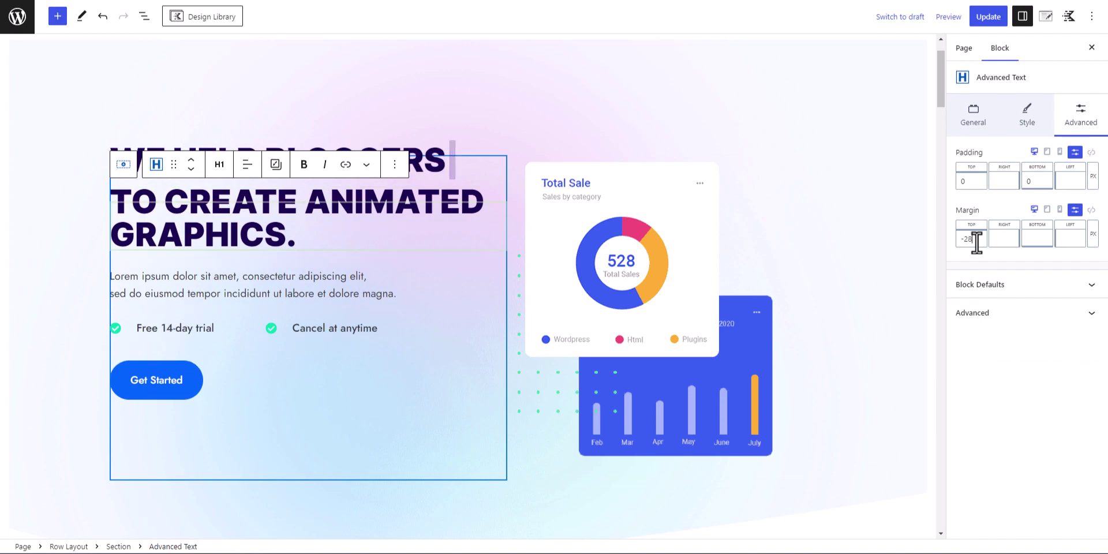
click(1, 182)
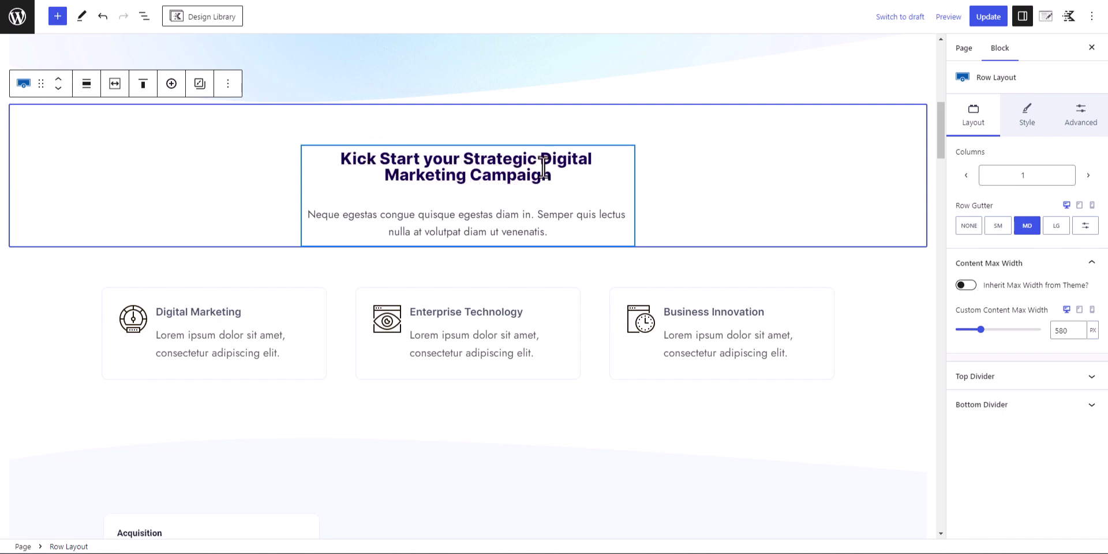
Copy "Digital Marketing Campaign" from the Kick Start section heading and delete it there, leaving "Kick Start your Strategic"
drag(543, 164, 441, 177)
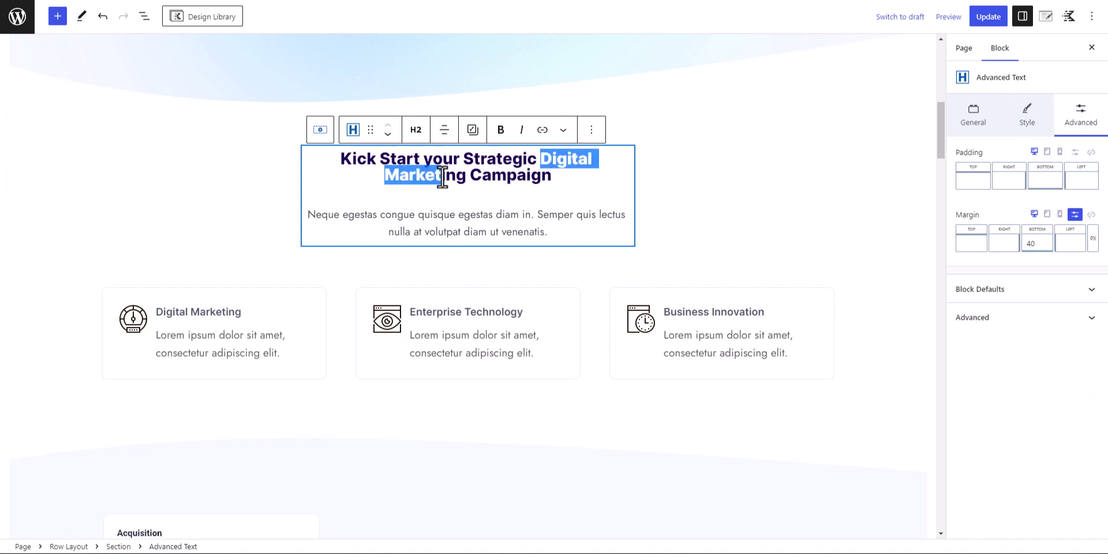
click(488, 178)
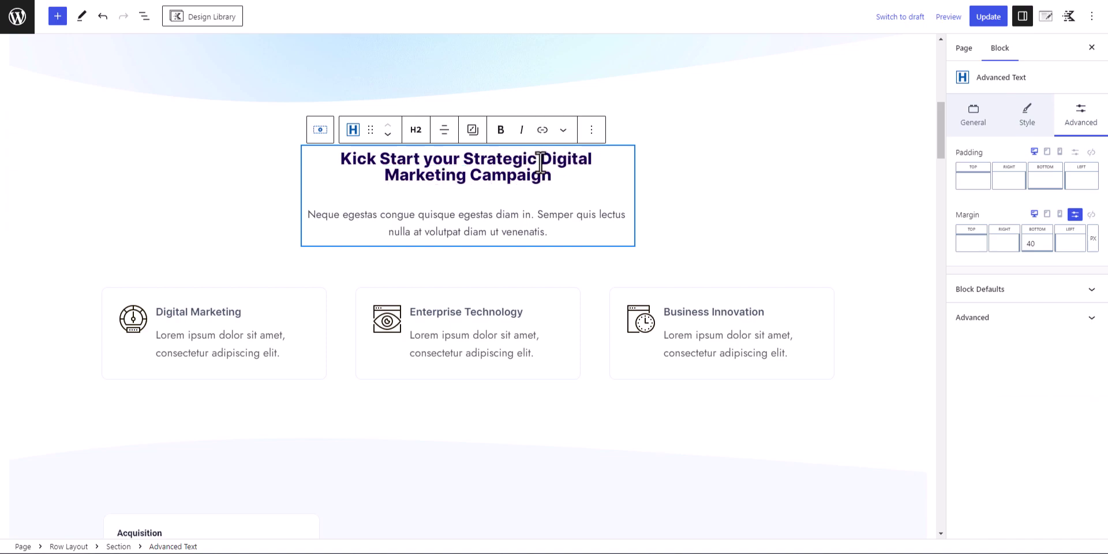
drag(541, 161, 575, 176)
key(ctrl+c)
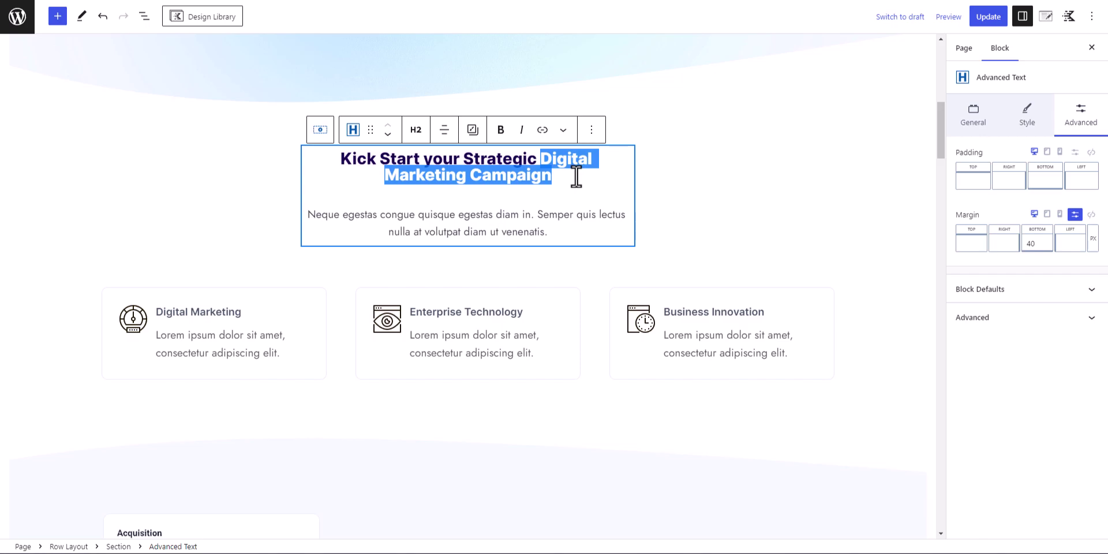
key(BackSpace)
key(BackSpace)
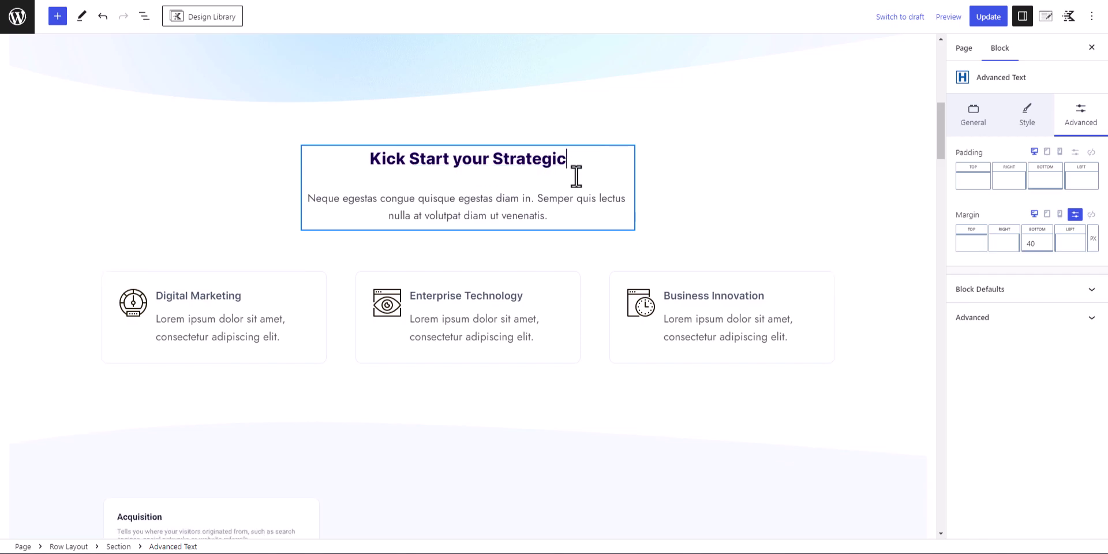
Duplicate the "Kick Start your Strategic" heading and replace the duplicate's text with the copied "Digital Marketing Campaign"
click(590, 136)
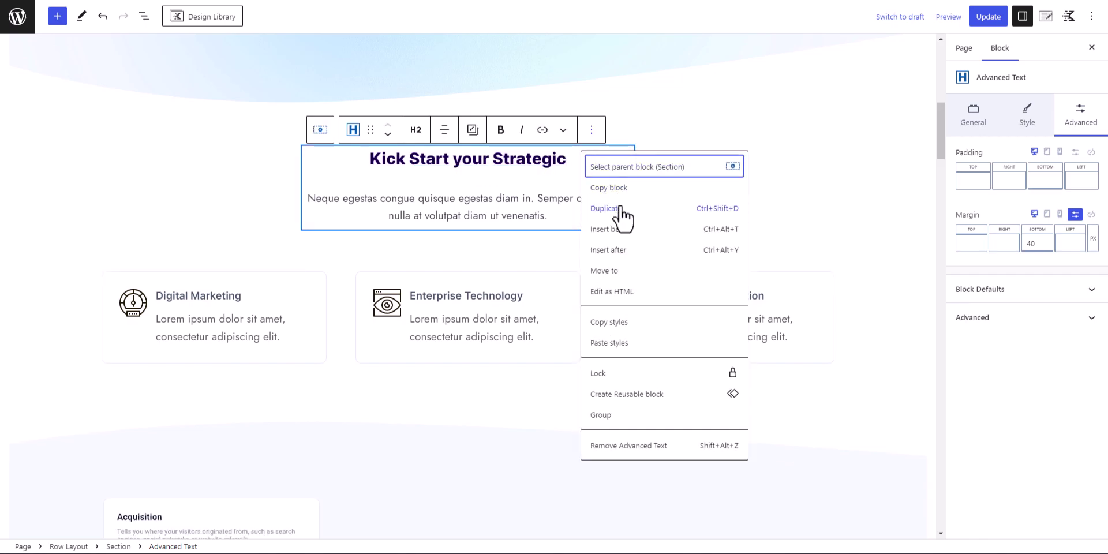
click(620, 216)
triple_click(457, 203)
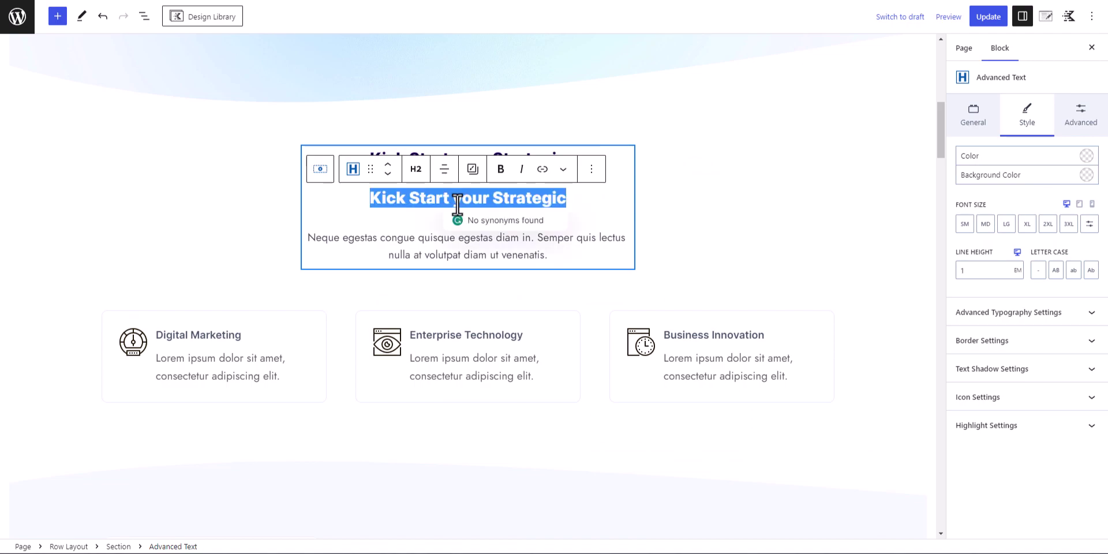
key(ctrl+v)
click(690, 181)
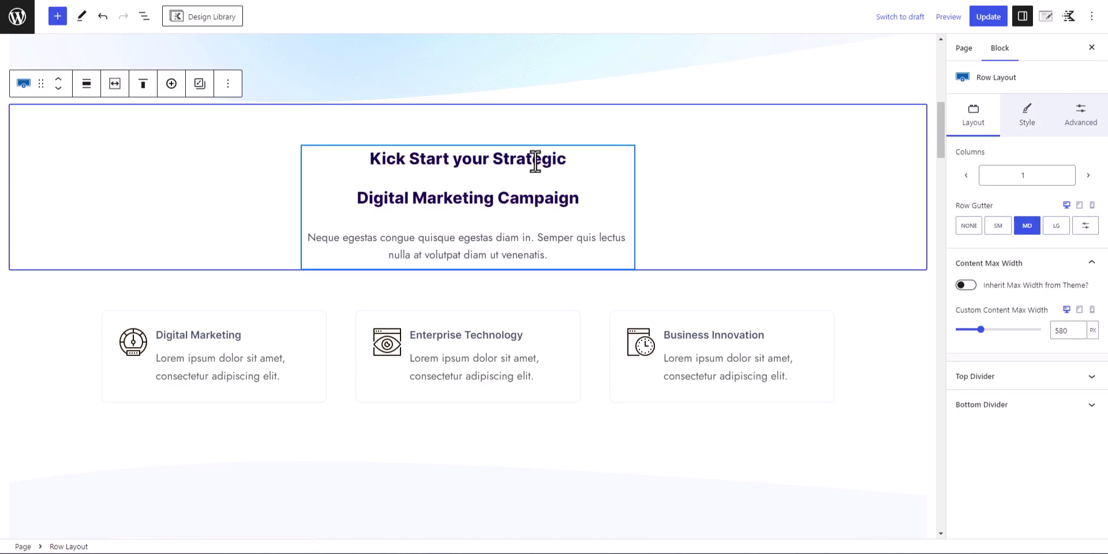
Clear the bottom margin of the "Kick Start your Strategic" heading and deselect the block
click(521, 158)
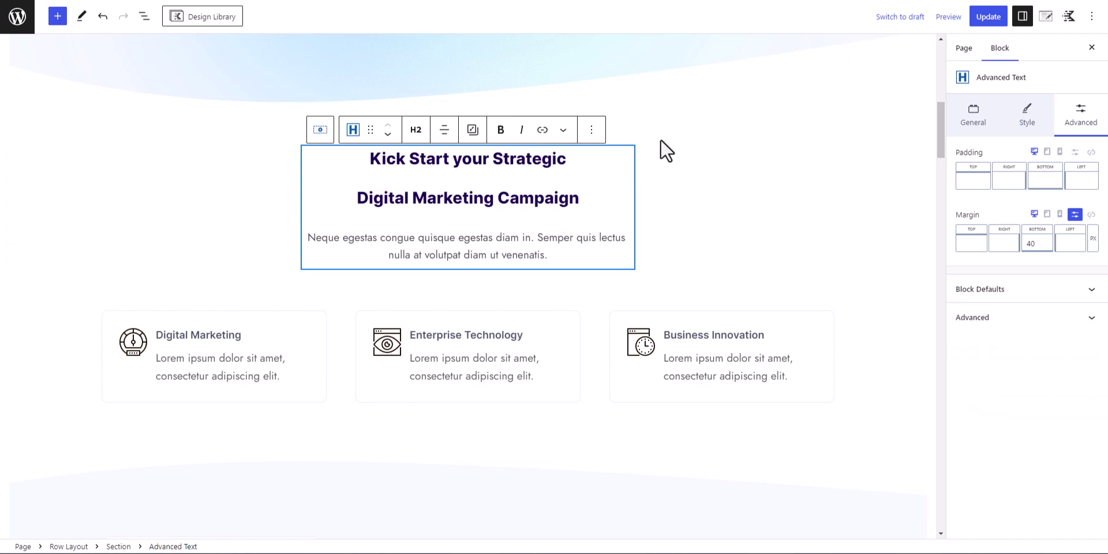
click(1039, 243)
key(BackSpace)
key(BackSpace)
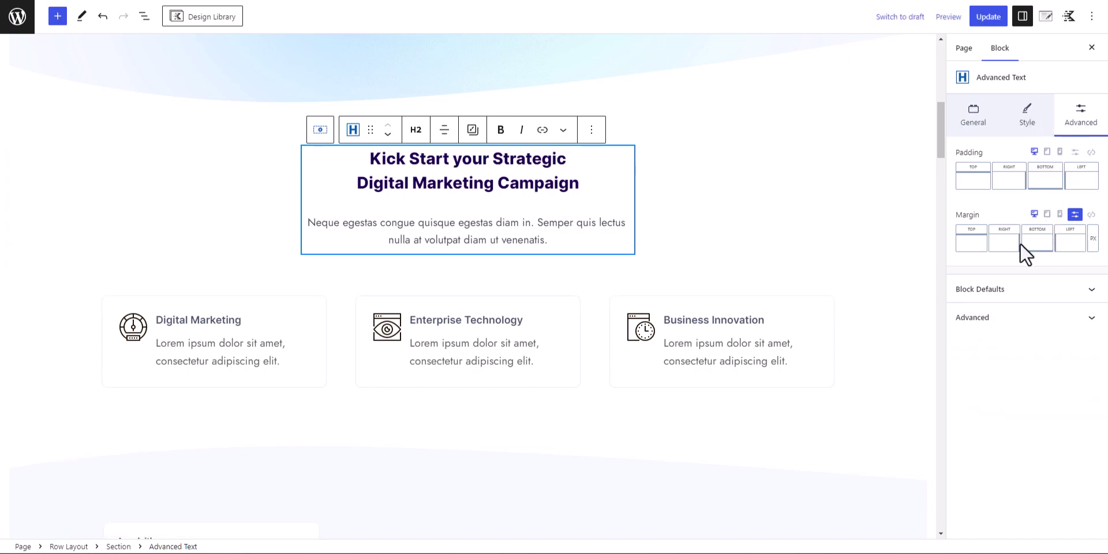
click(670, 177)
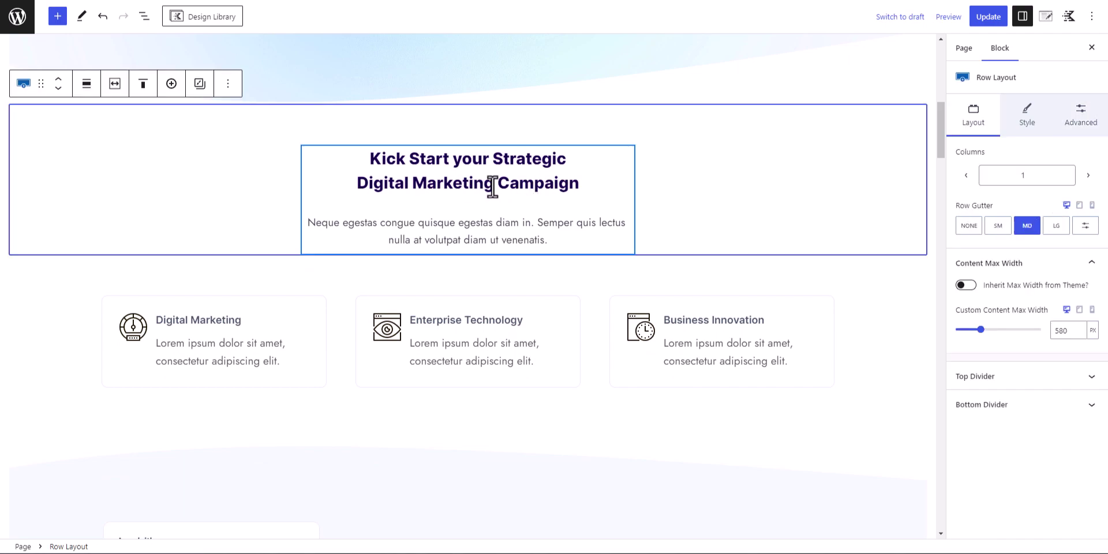
Apply the Typed Text format to the words "Digital Marketing" in the "Digital Marketing Campaign" heading
drag(491, 186, 370, 187)
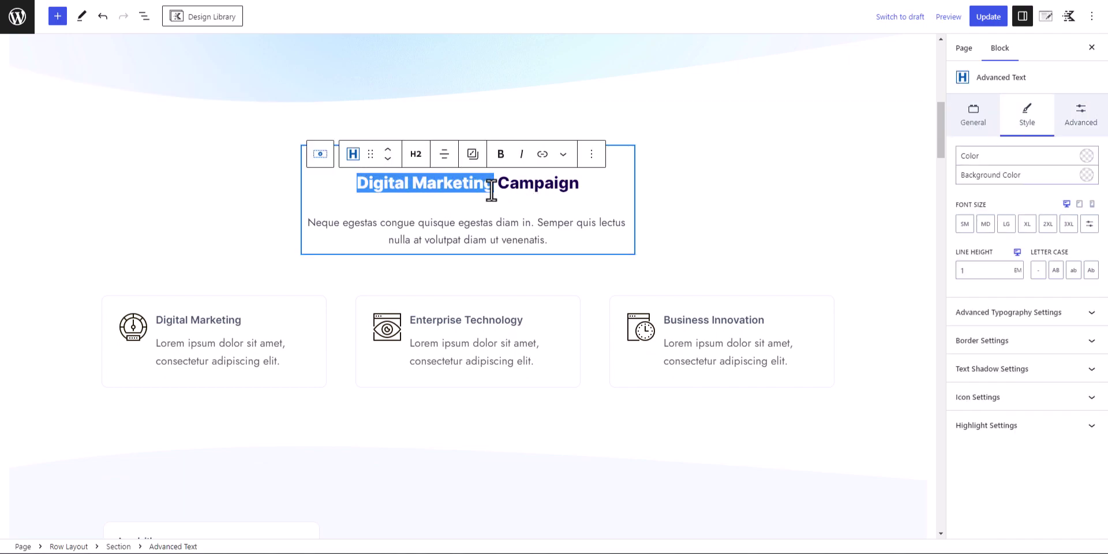
click(564, 156)
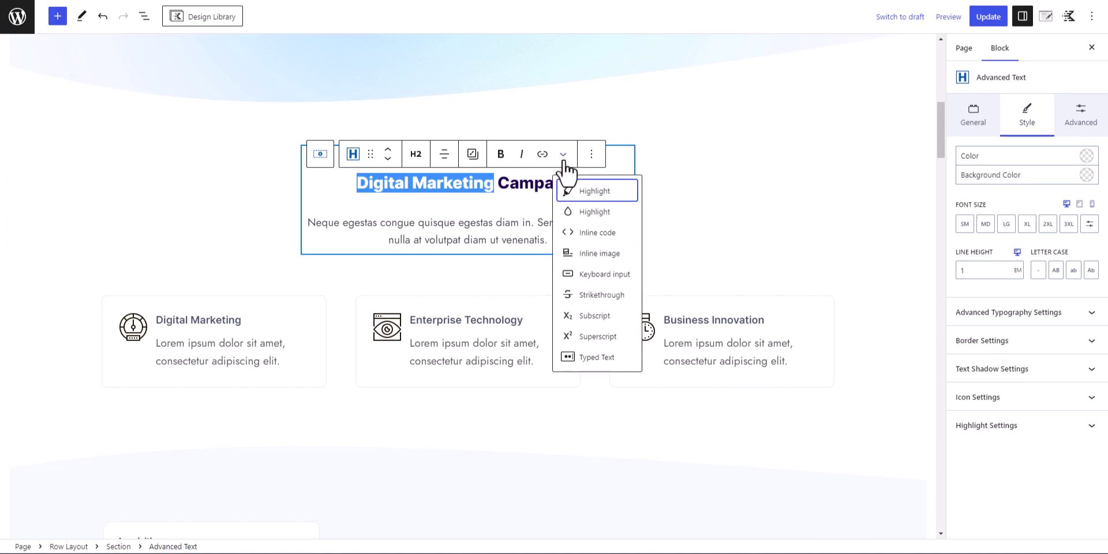
click(590, 359)
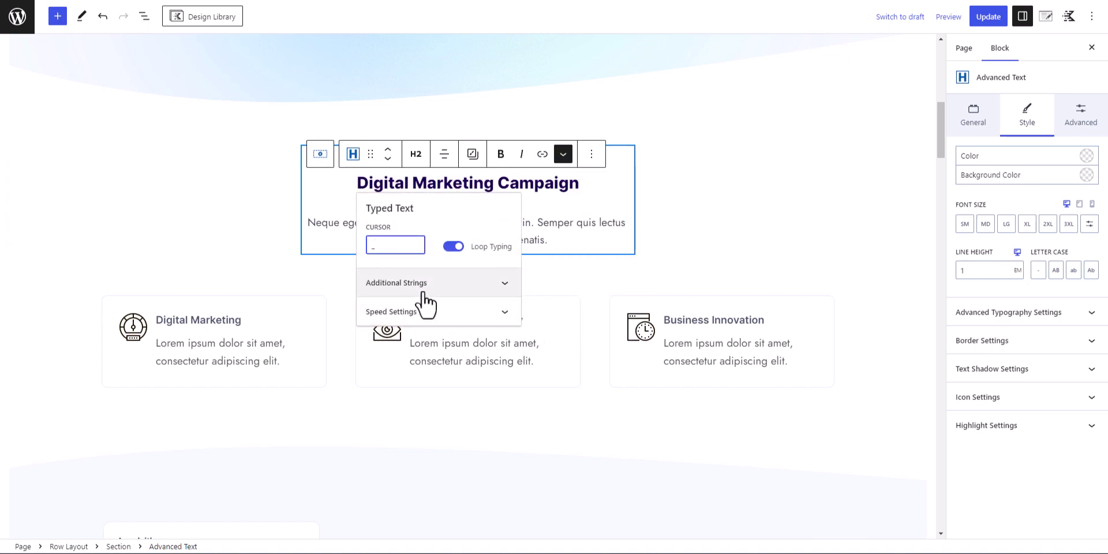
Add "Email Marketing" and "Affiliate Marketing" as additional strings to the typed text in the "Digital Marketing Campaign" heading
click(456, 288)
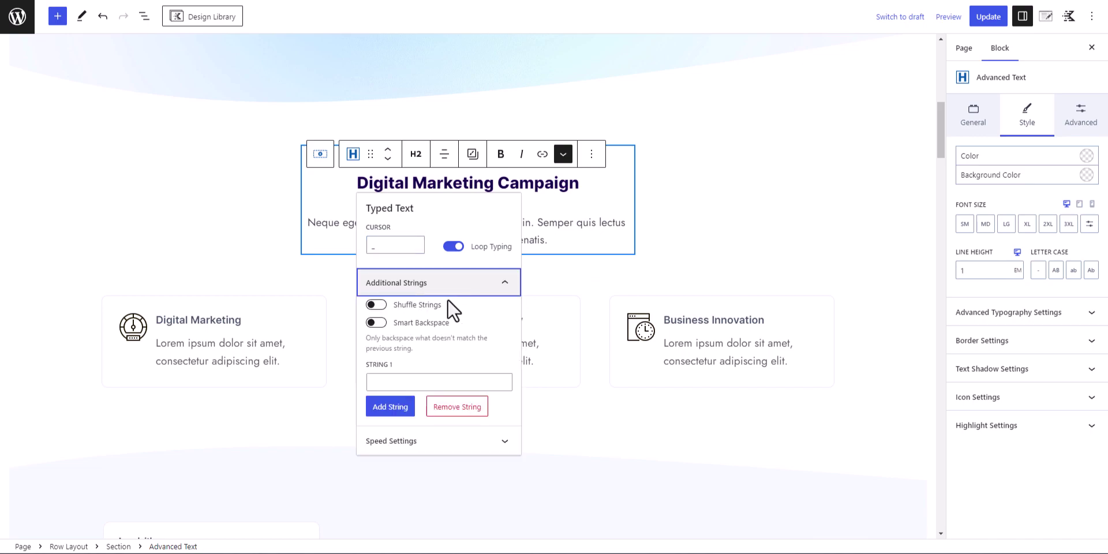
click(402, 381)
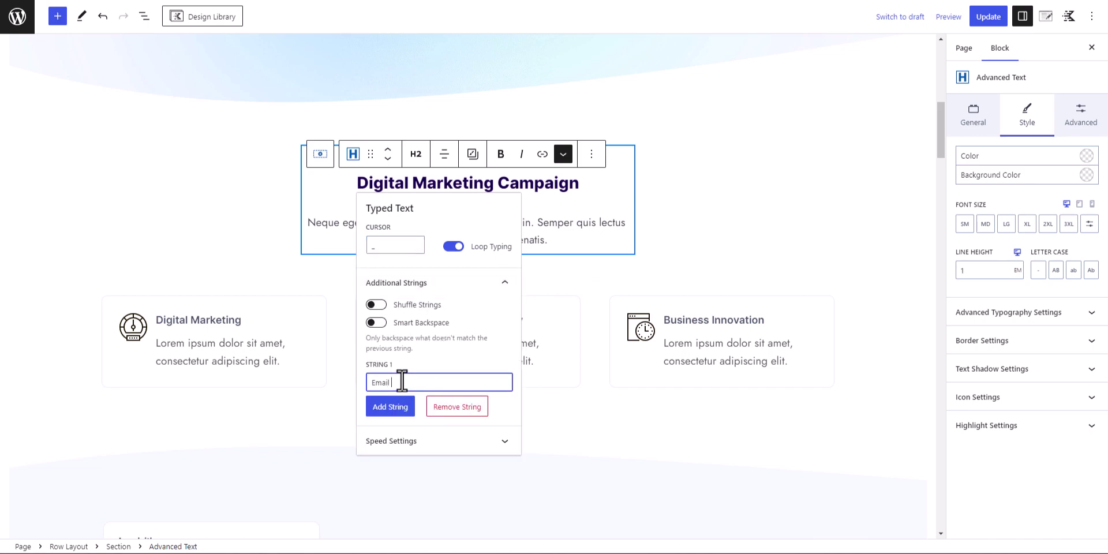
text(Email Marketing)
click(390, 407)
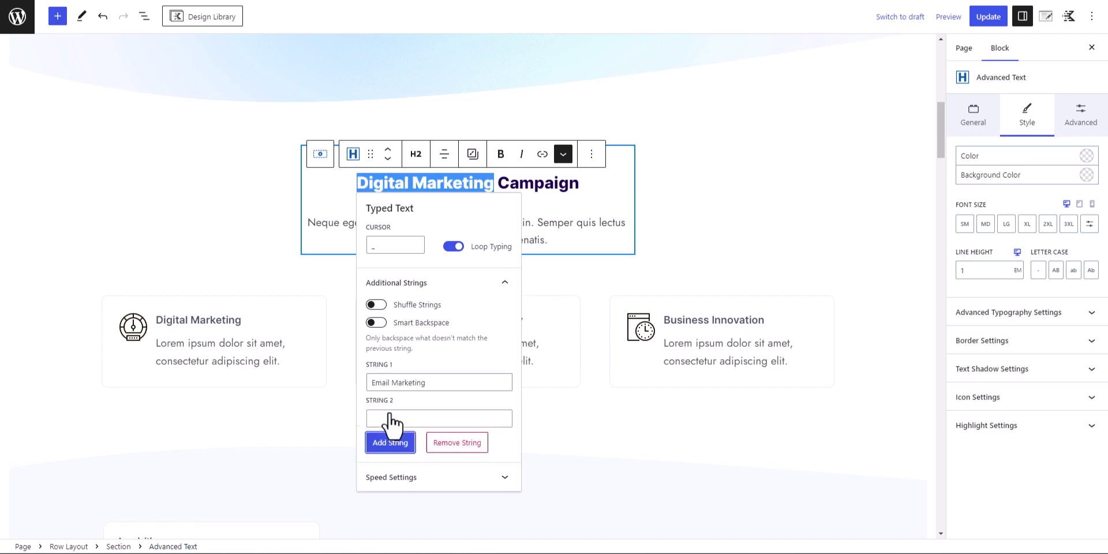
click(388, 417)
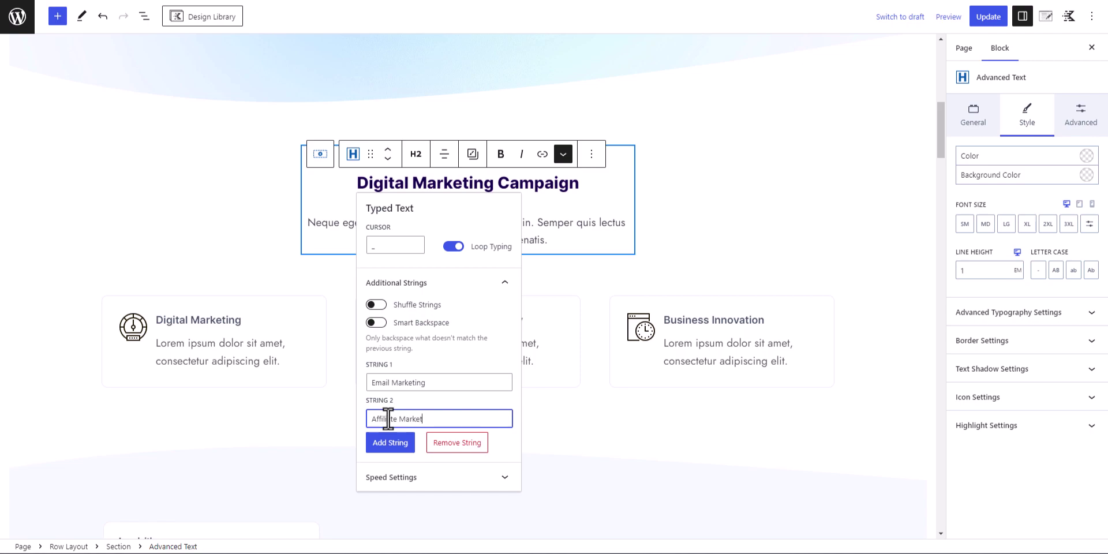
text(Affiliate Marketing)
Set the typed text's type speed to 130 ms and deselect the heading to preview the animation
click(395, 479)
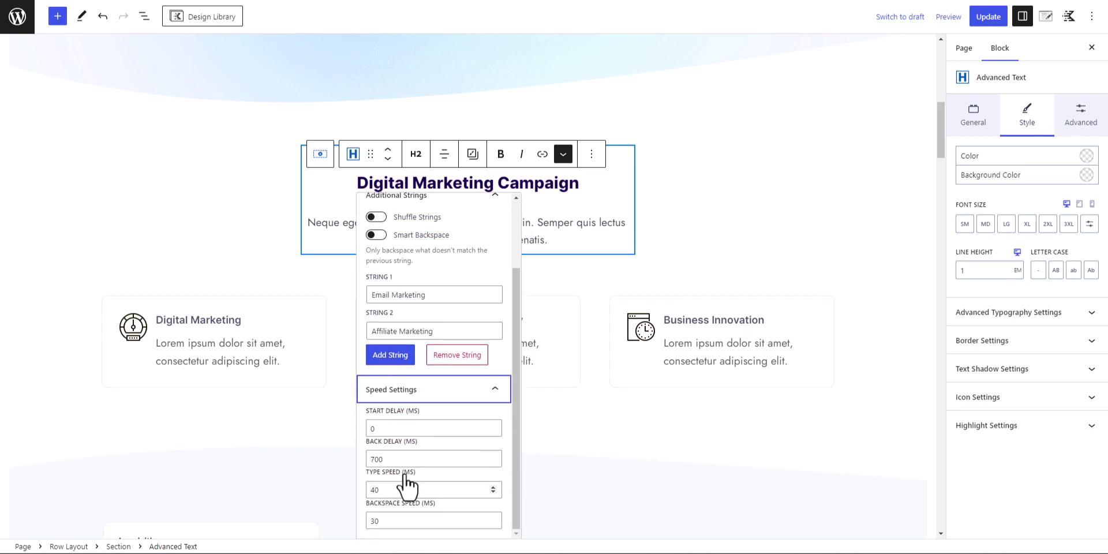
click(386, 490)
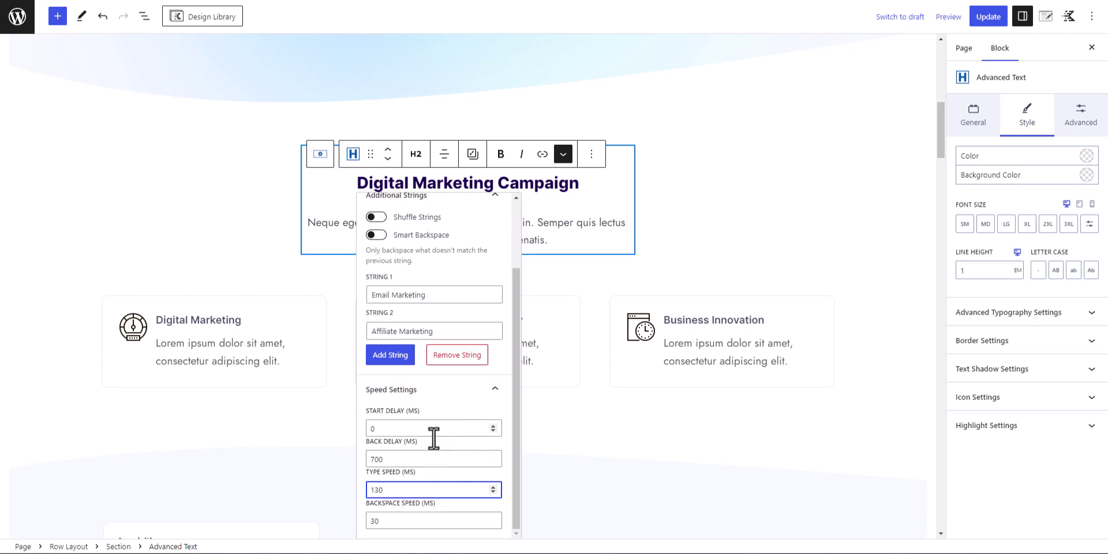
click(757, 230)
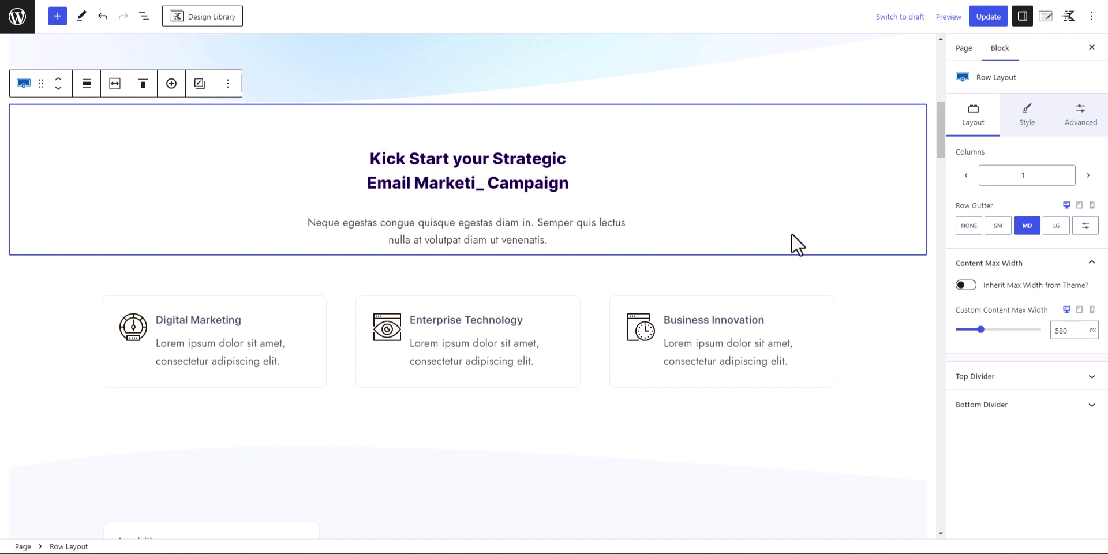
Change the type speed of the "Digital Marketing" typed text to 80 ms and deselect the heading
click(469, 188)
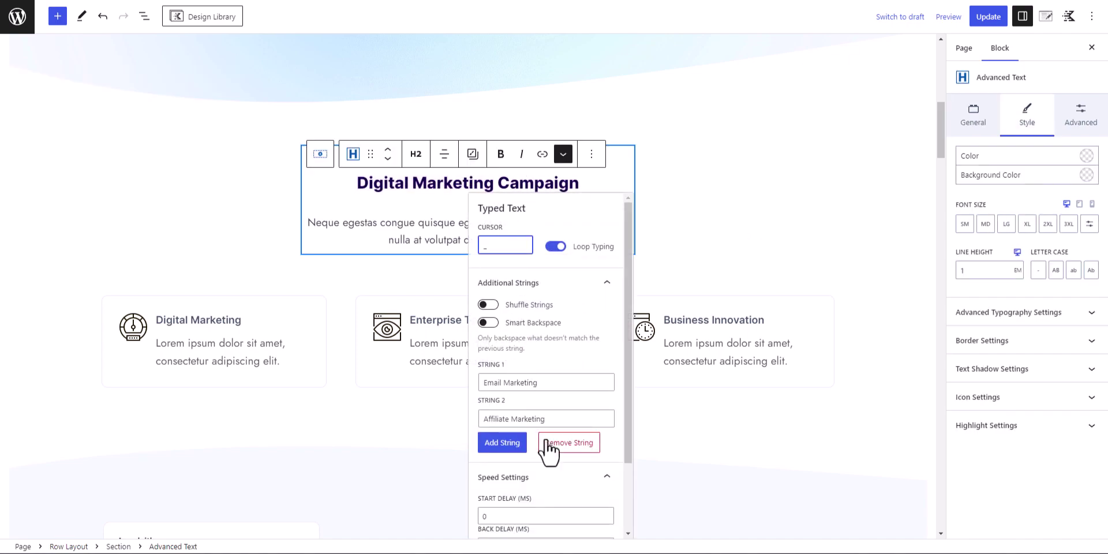
scroll(562, 509, down, 2)
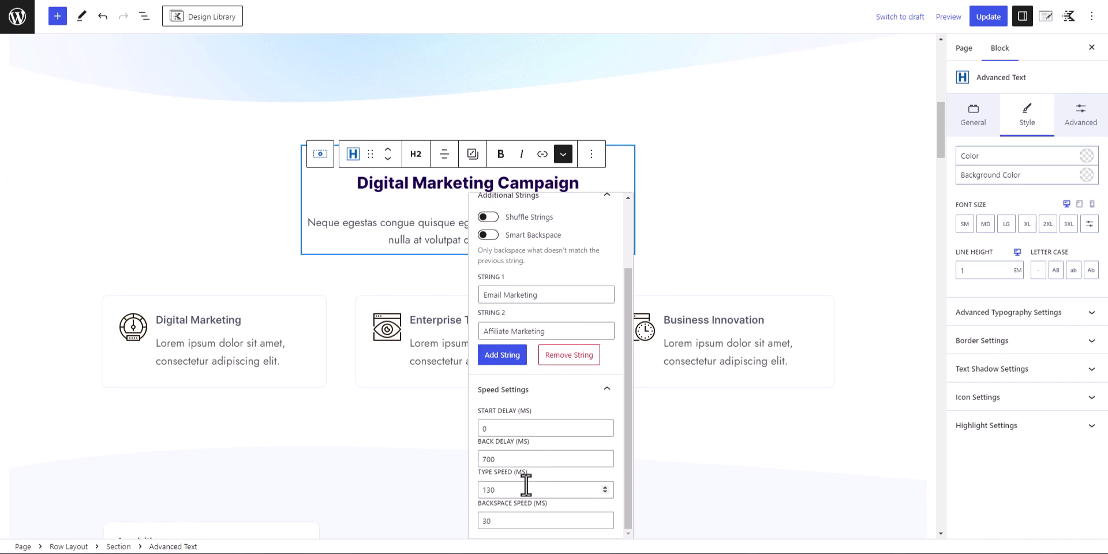
drag(509, 492, 489, 490)
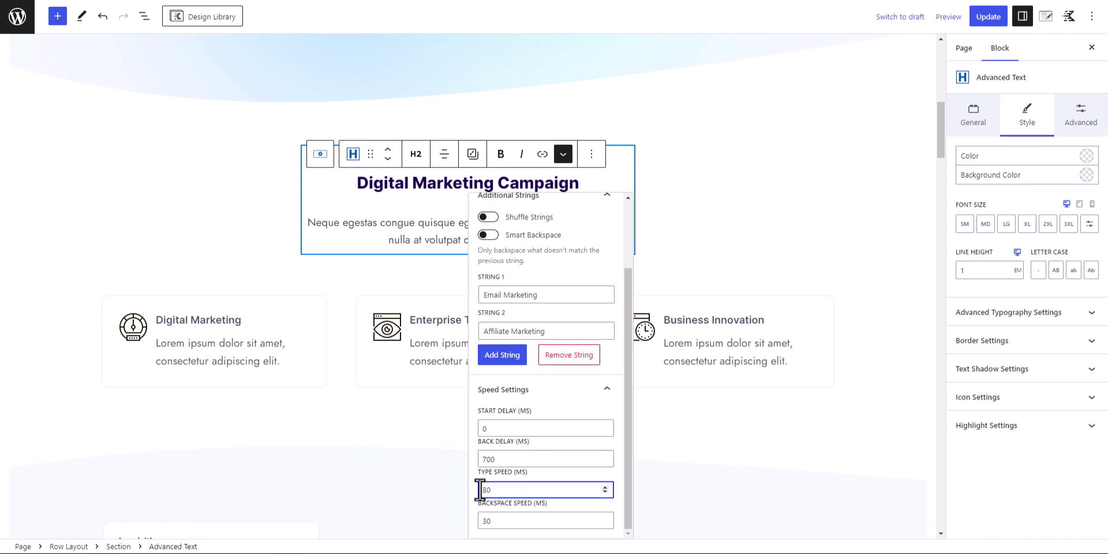
click(810, 248)
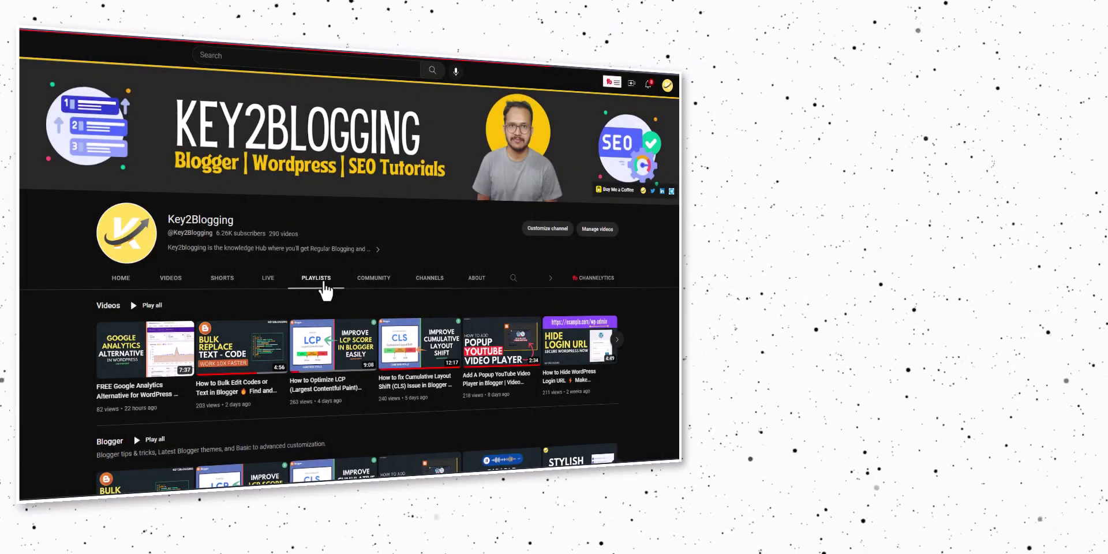
Switch to the Key2Blogging YouTube channel's playlists, open the full Kadence Theme Tutorials playlist and look through its videos
click(325, 280)
scroll(569, 277, down, 3)
scroll(675, 398, down, 4)
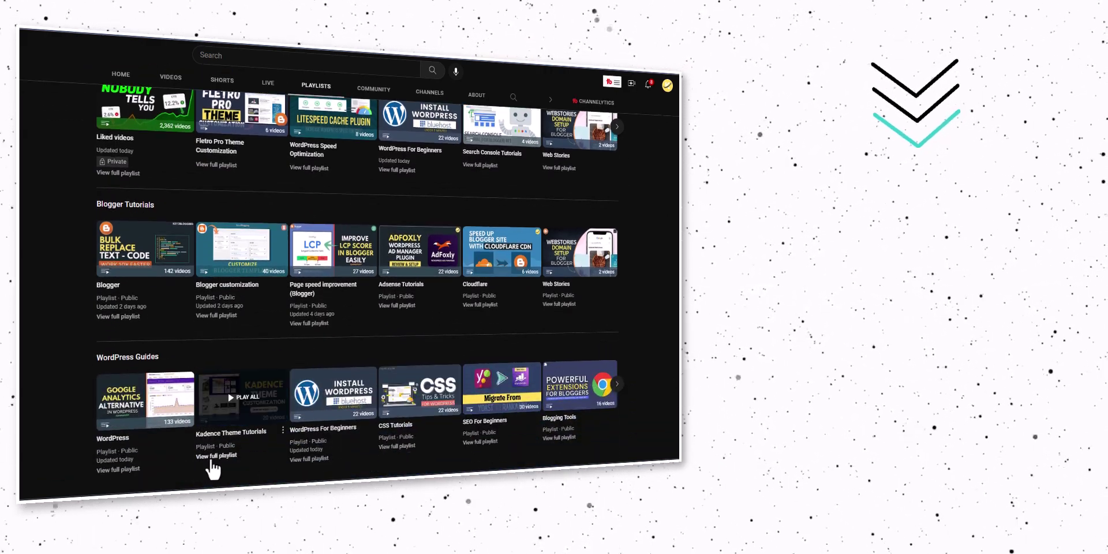
click(212, 457)
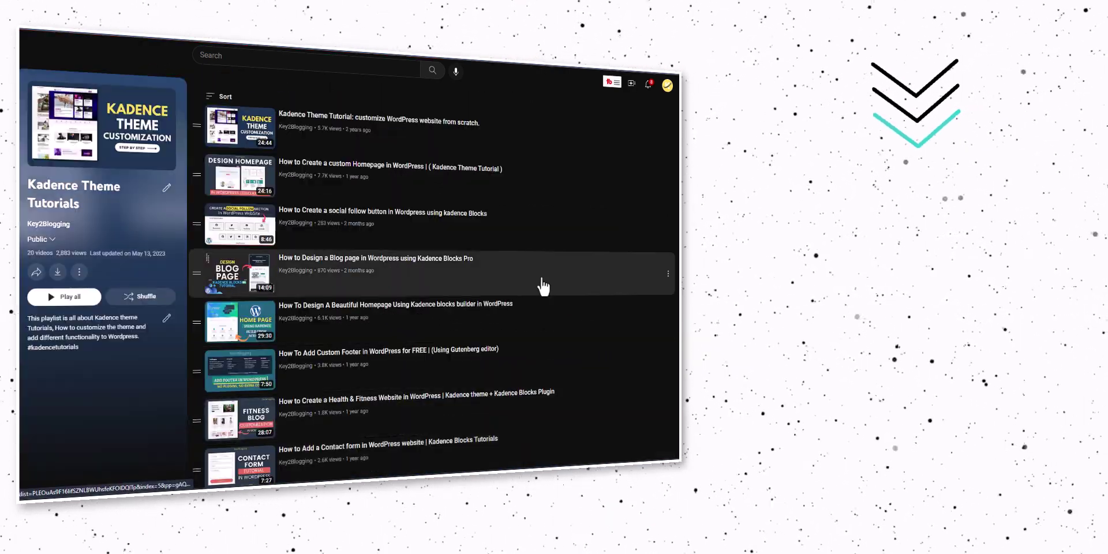
scroll(381, 277, down, 5)
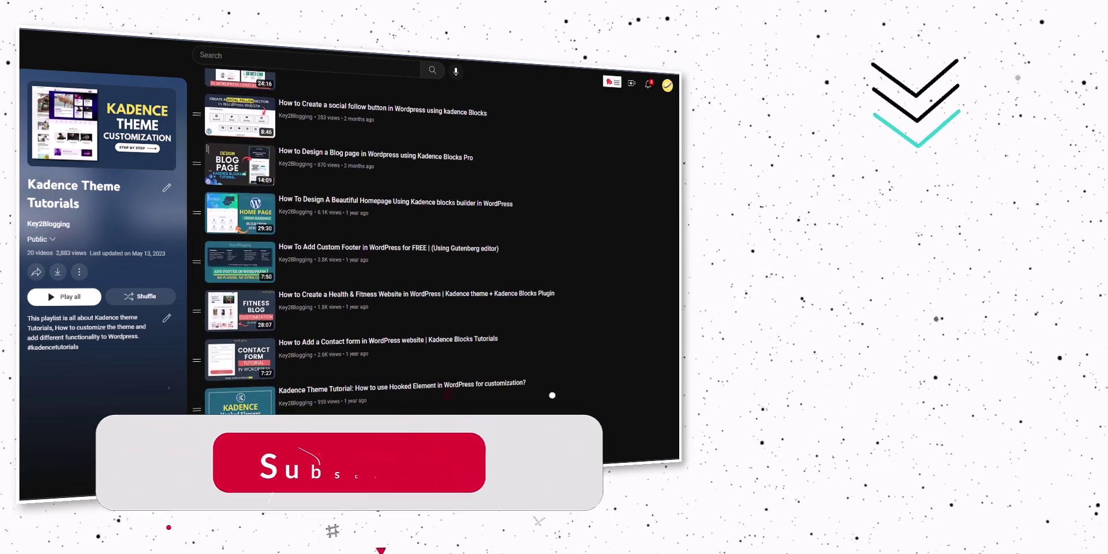
scroll(675, 298, down, 5)
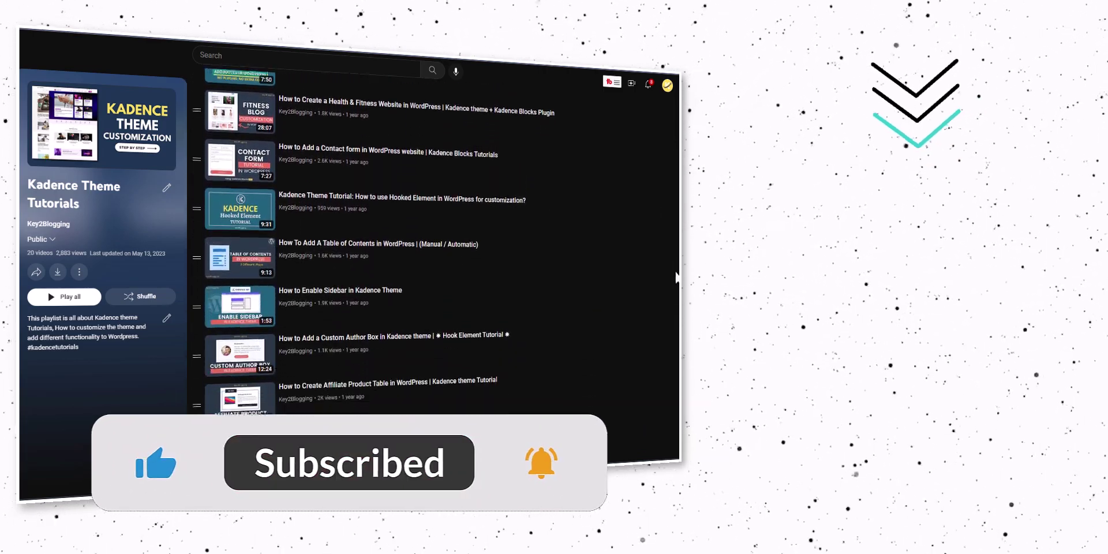